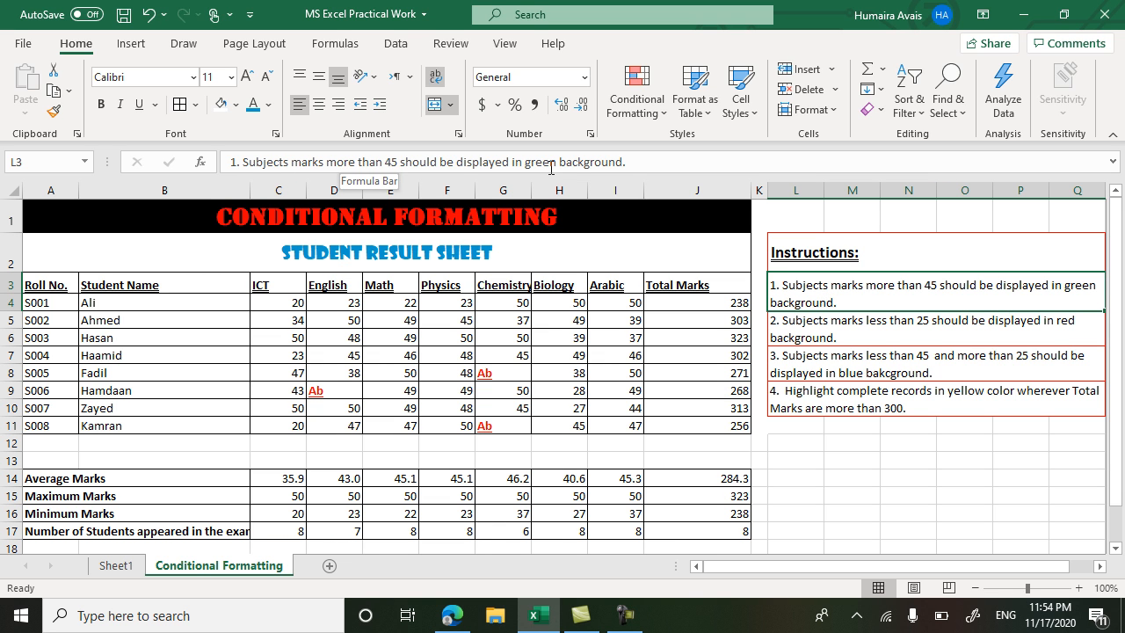
Highlight the subject marks in C4:I11 that are greater than 45 with Green Fill with Dark Green Text
{"action": "left_click", "coordinate": [285, 308]}
{"action": "mouse_move", "coordinate": [285, 308]}
{"action": "left_mouse_down"}
{"action": "mouse_move", "coordinate": [427, 367]}
{"action": "mouse_move", "coordinate": [563, 395]}
{"action": "mouse_move", "coordinate": [607, 424]}
{"action": "left_mouse_up"}
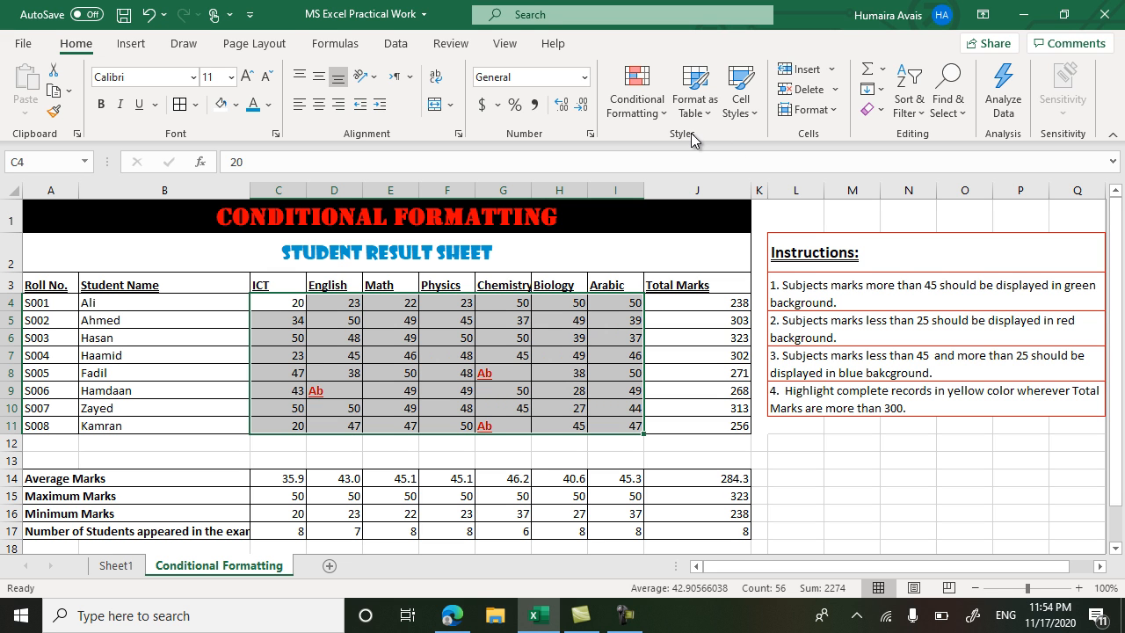
{"action": "left_click", "coordinate": [651, 104]}
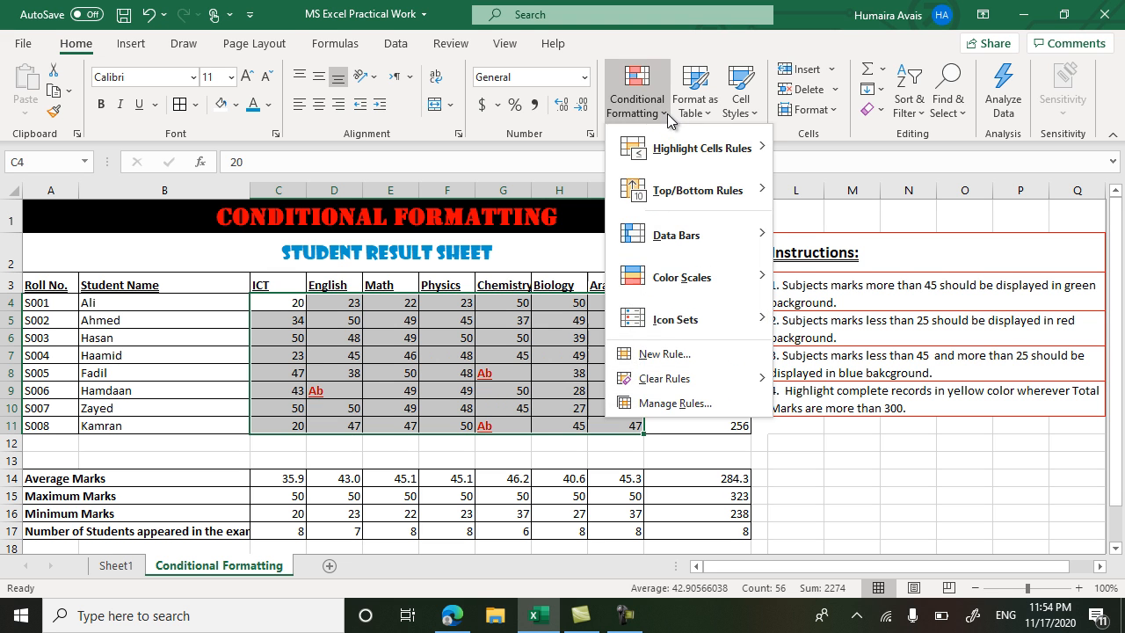
{"action": "mouse_move", "coordinate": [699, 152]}
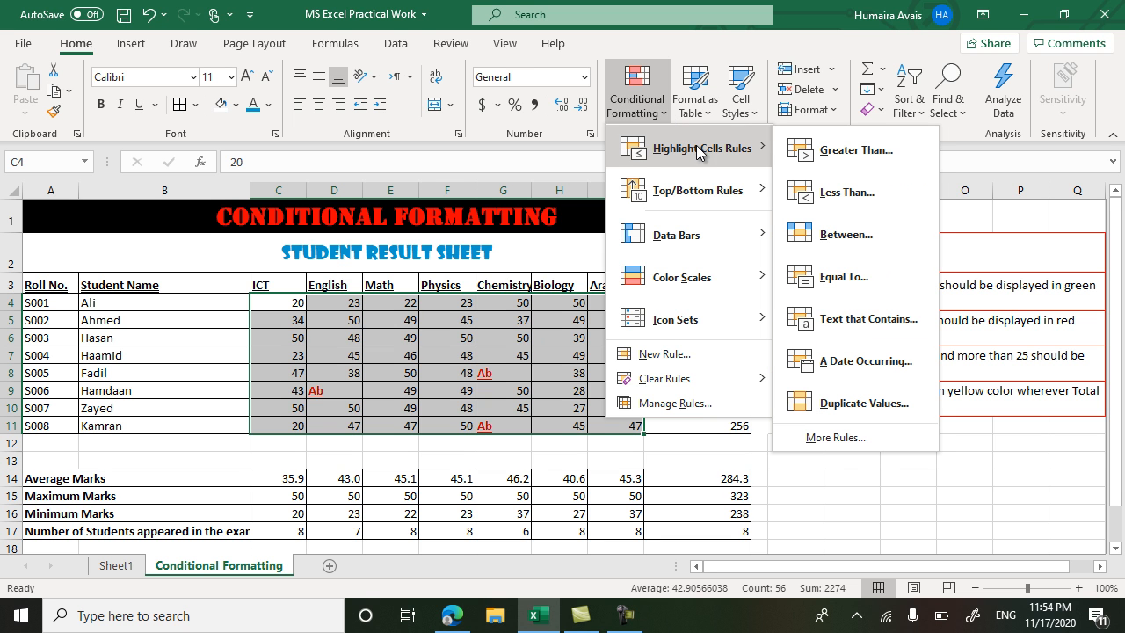
{"action": "left_click", "coordinate": [828, 156]}
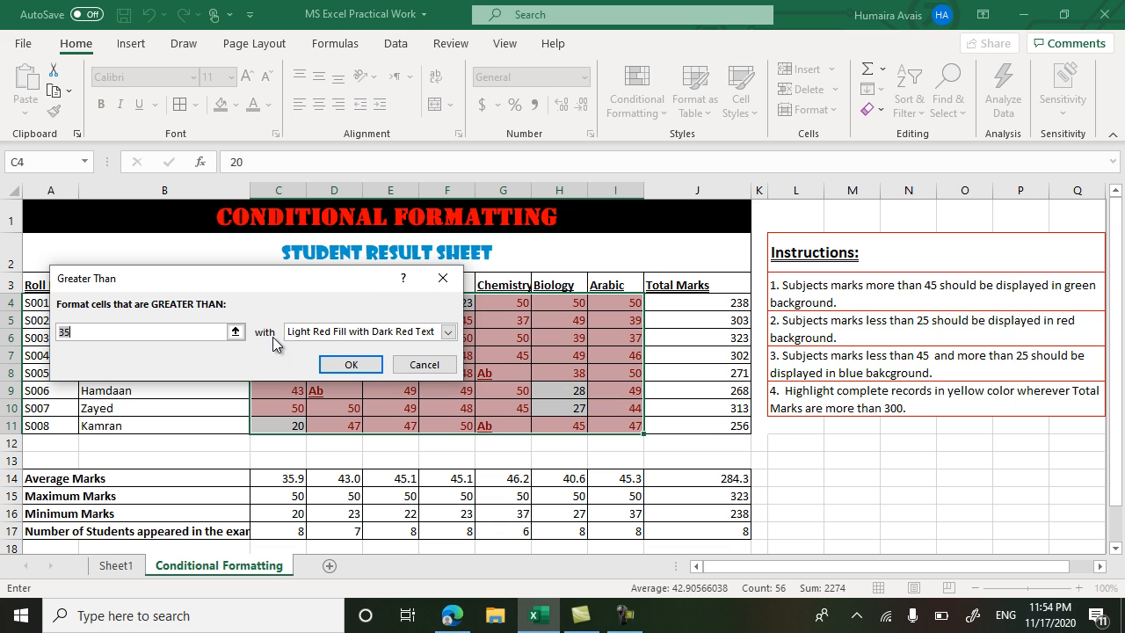
{"action": "type", "text": "45"}
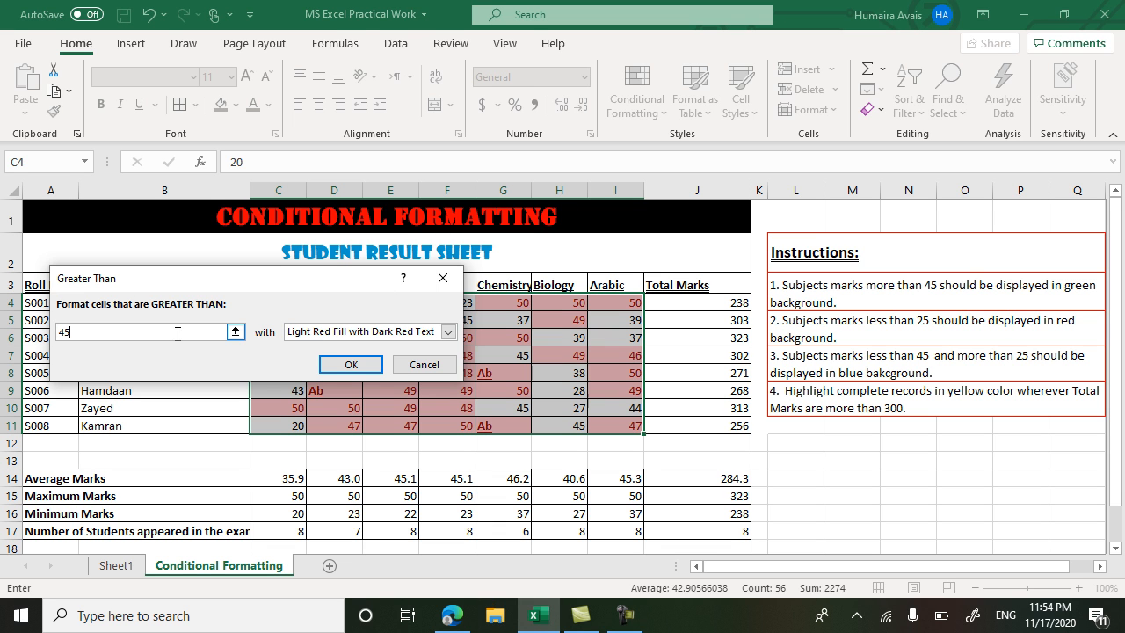
{"action": "left_click", "coordinate": [449, 334]}
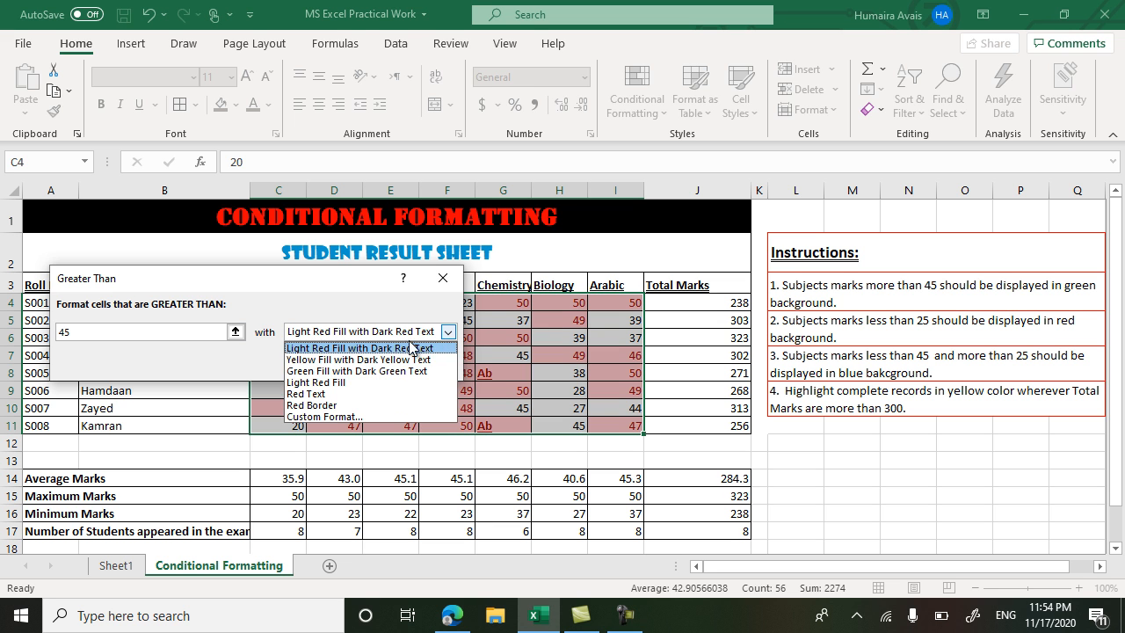
{"action": "left_click", "coordinate": [369, 371]}
{"action": "left_click", "coordinate": [366, 371]}
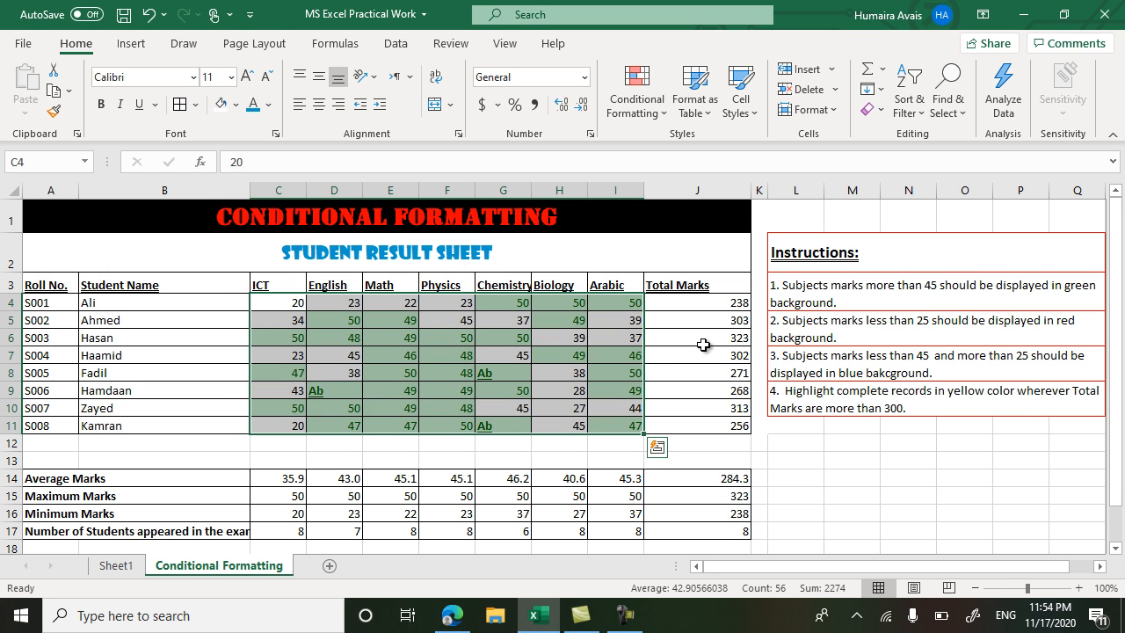
{"action": "left_click", "coordinate": [597, 350]}
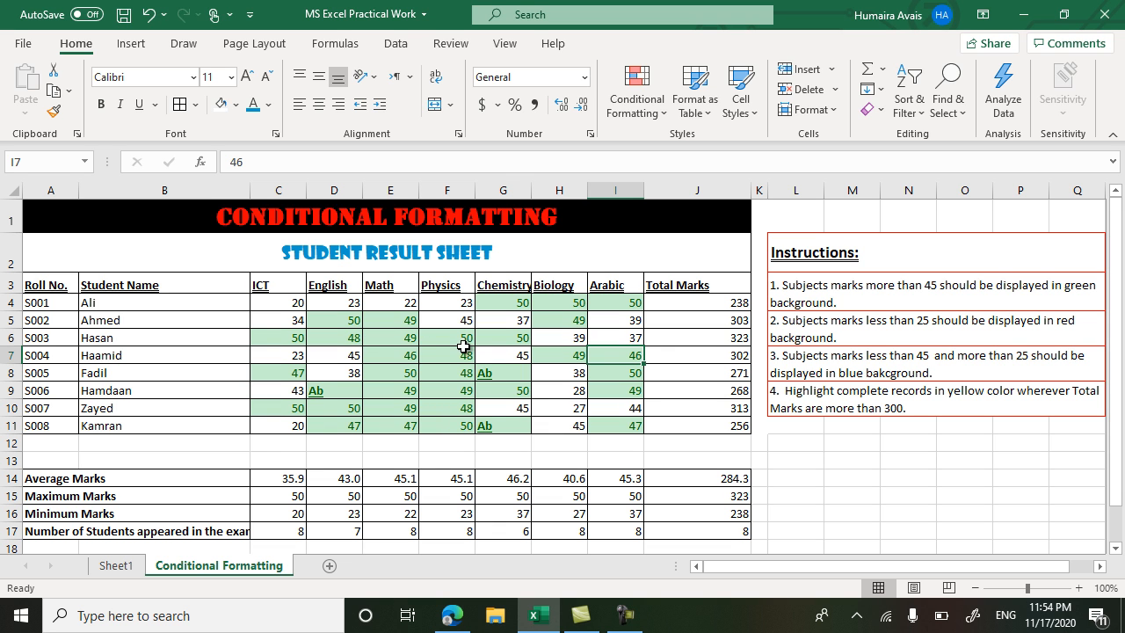
Change the Math mark in E6 to 40 and the ICT mark in C4 to 46
{"action": "left_click", "coordinate": [402, 341]}
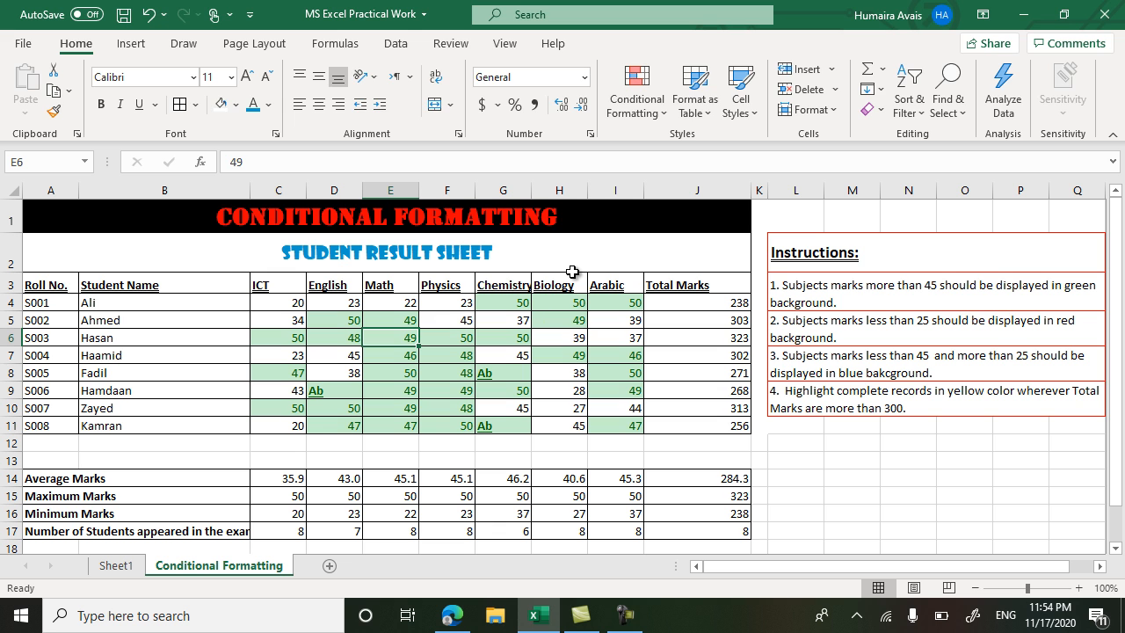
{"action": "type", "text": "4"}
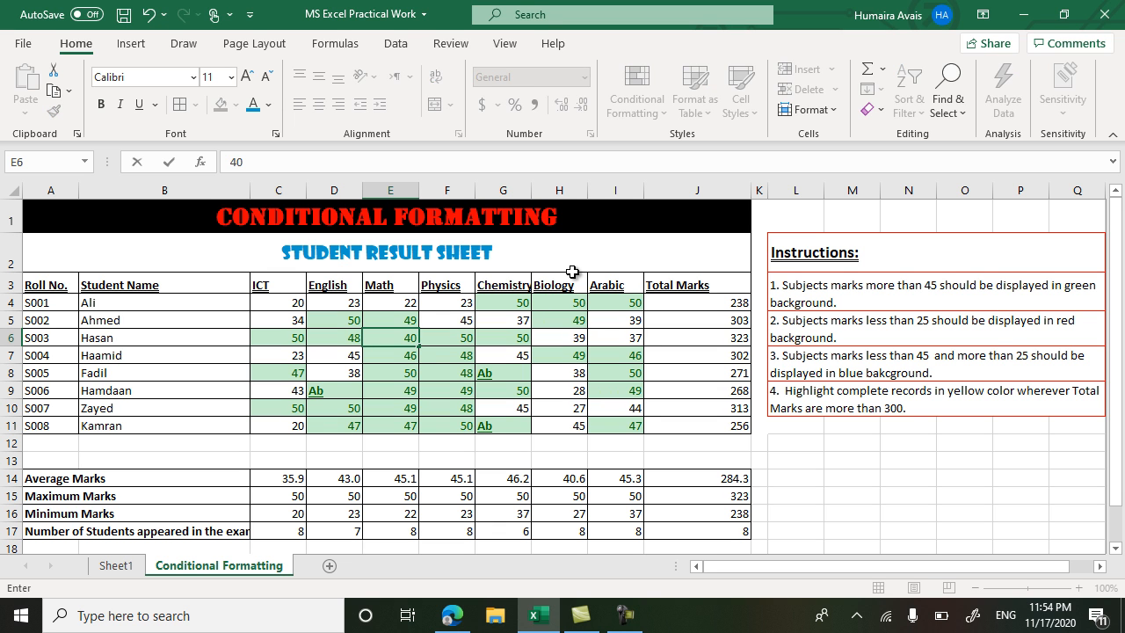
{"action": "key", "text": "Return"}
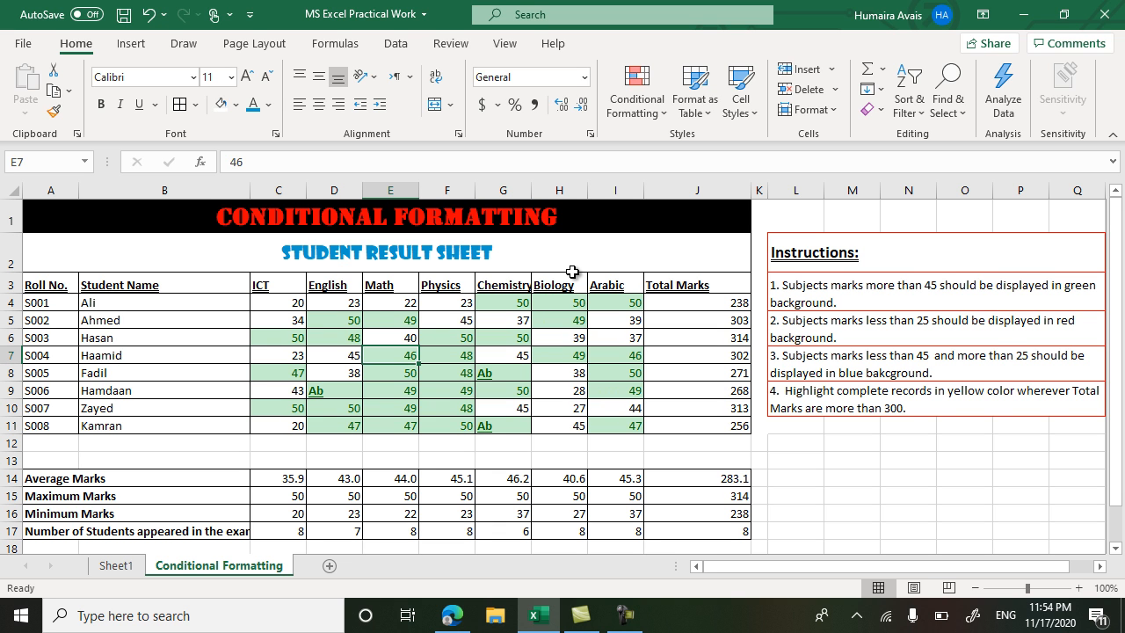
{"action": "left_click", "coordinate": [263, 302]}
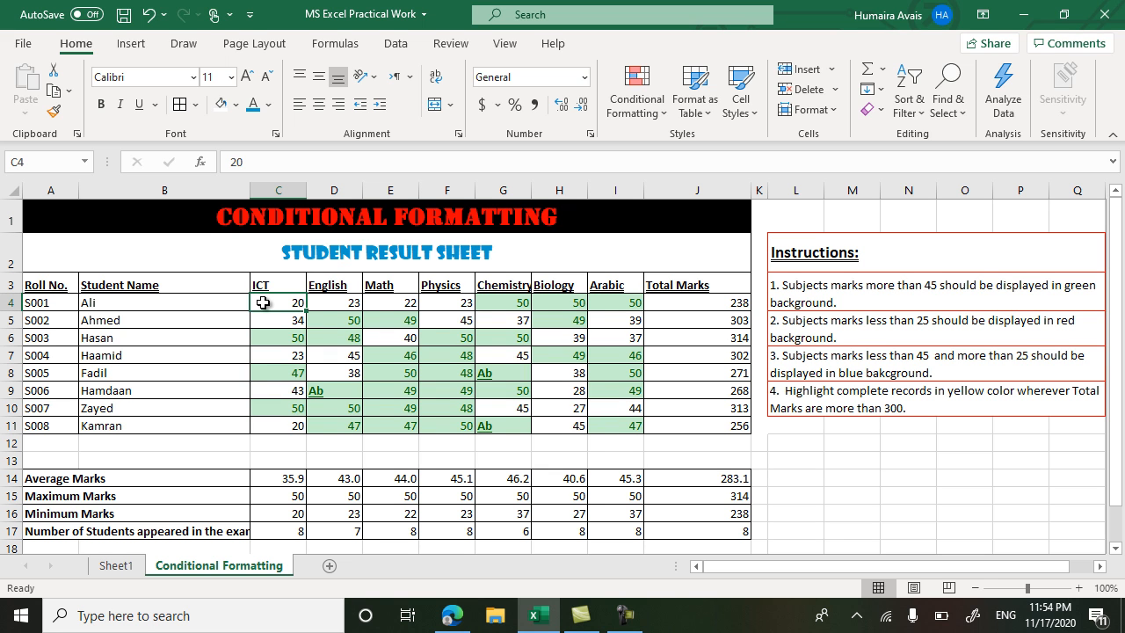
{"action": "type", "text": "46"}
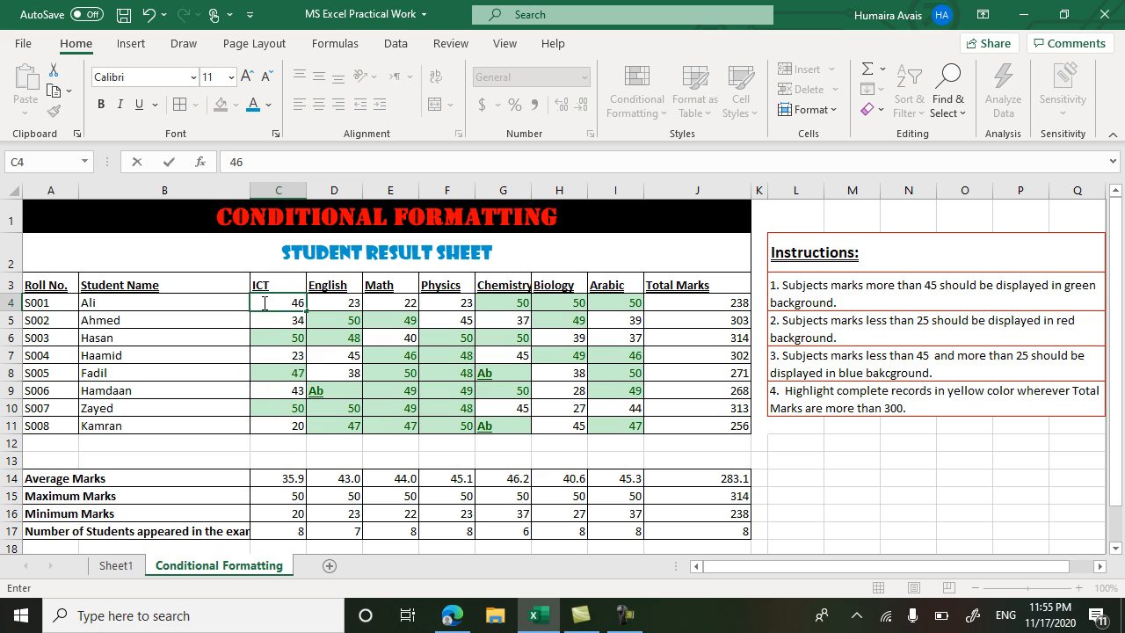
{"action": "key", "text": "Return"}
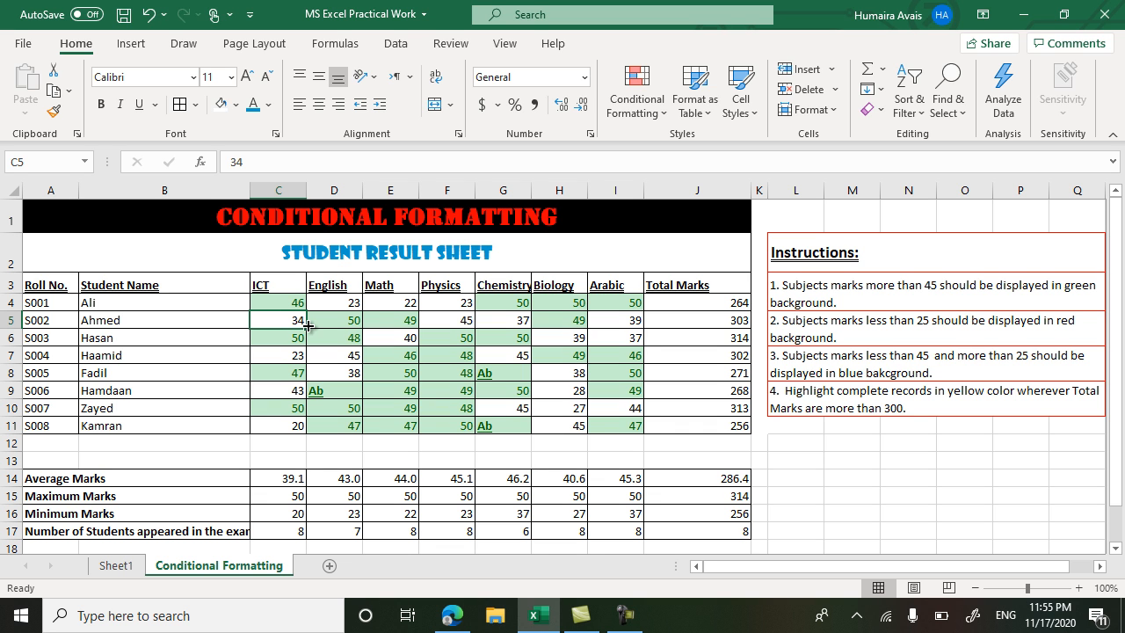
Highlight the subject marks in C4:I11 that are less than 25 with Light Red Fill with Dark Red Text
{"action": "left_click", "coordinate": [816, 333]}
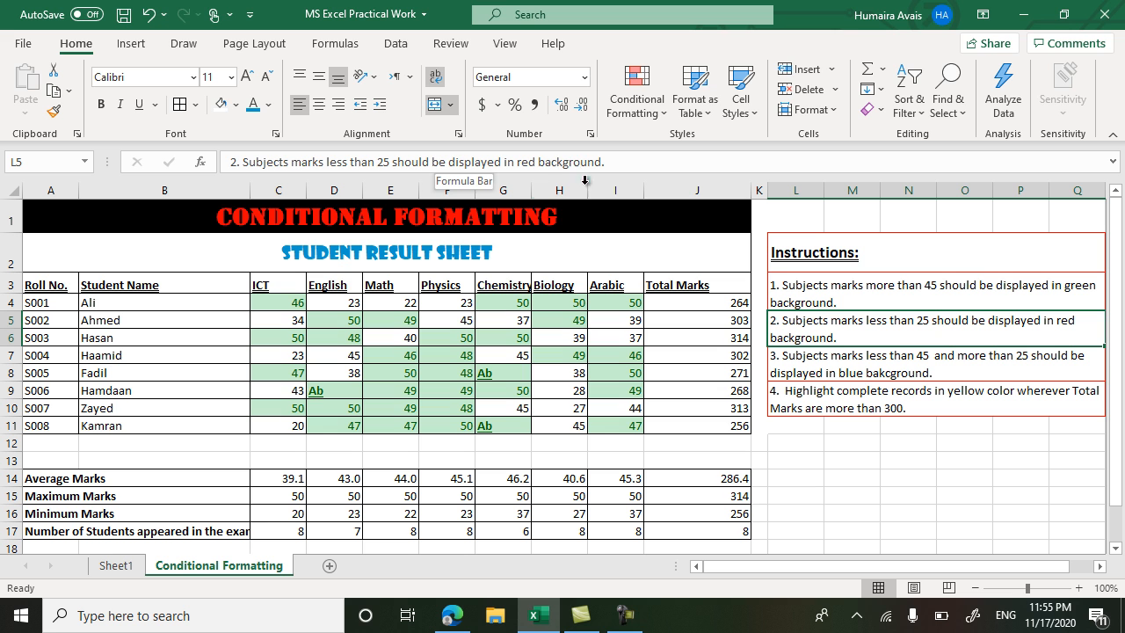
{"action": "left_click_drag", "start_coordinate": [280, 302], "coordinate": [614, 423]}
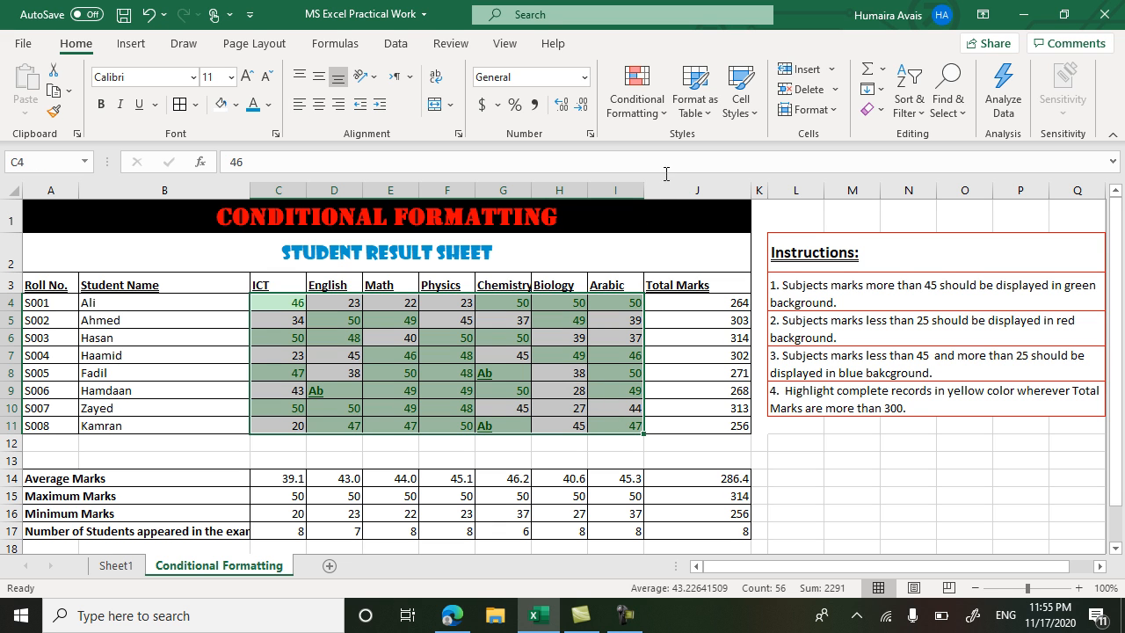
{"action": "left_click", "coordinate": [666, 115]}
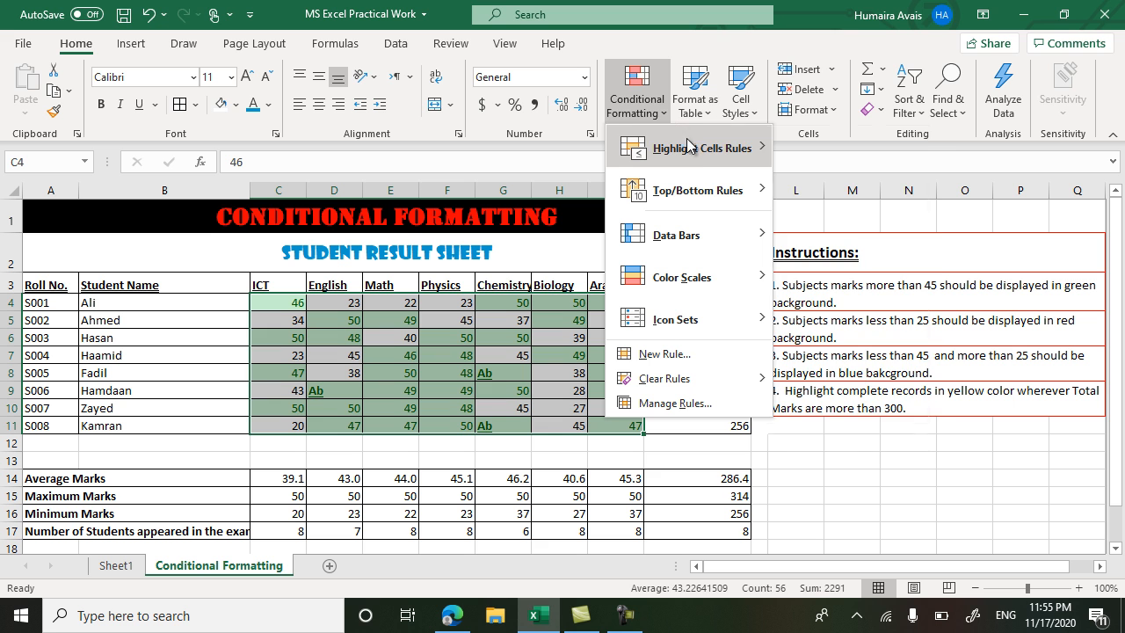
{"action": "mouse_move", "coordinate": [694, 151]}
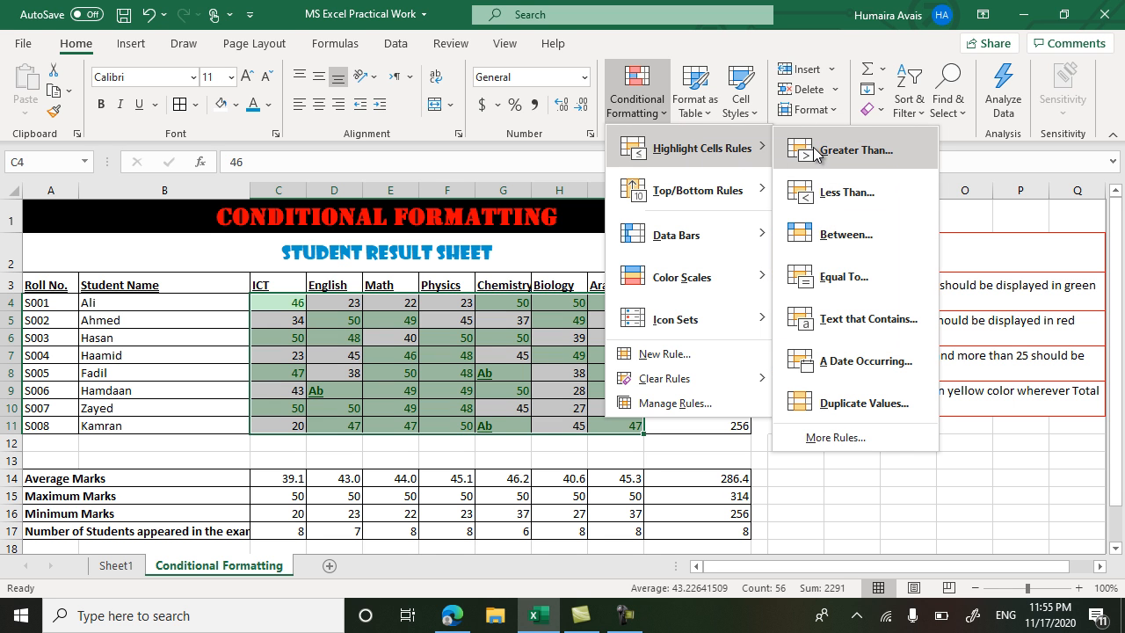
{"action": "left_click", "coordinate": [845, 192]}
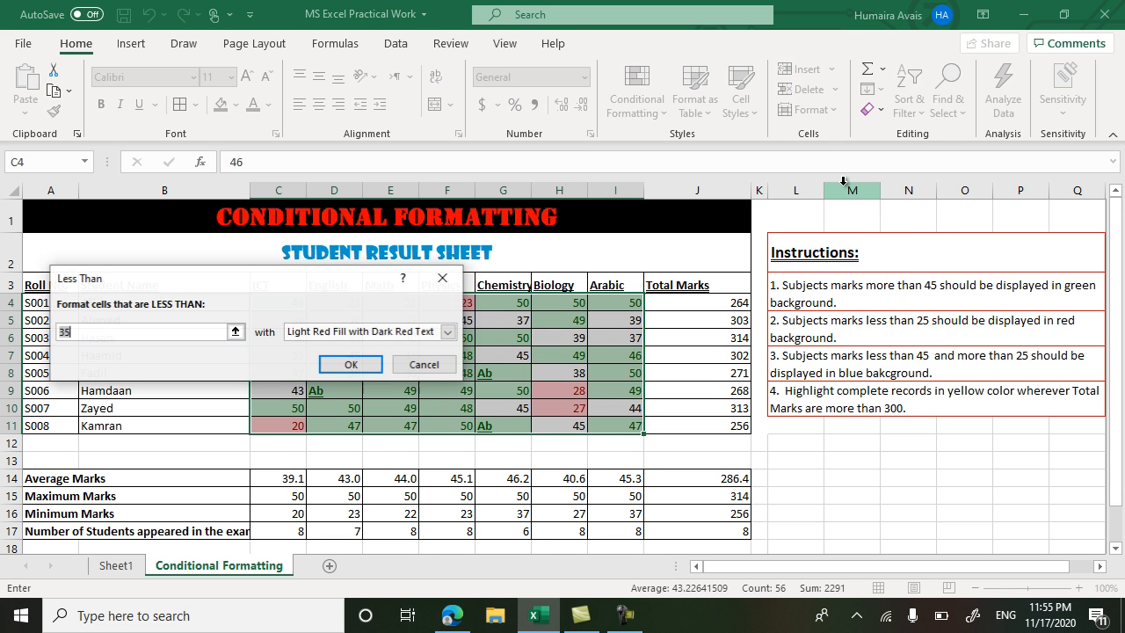
{"action": "type", "text": "25"}
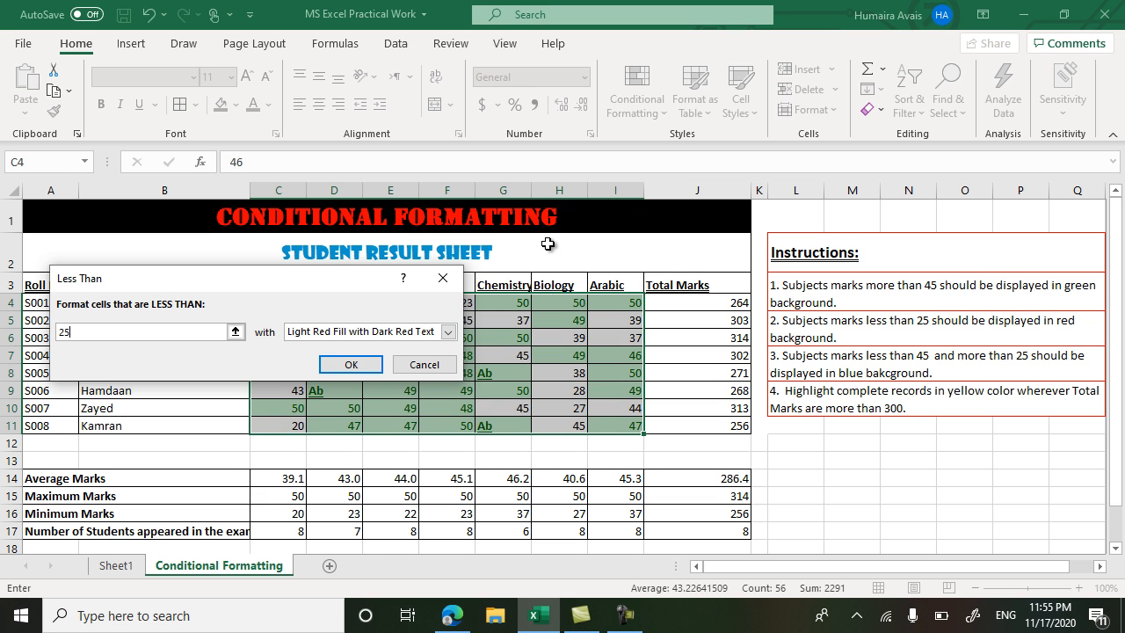
{"action": "left_click", "coordinate": [447, 332]}
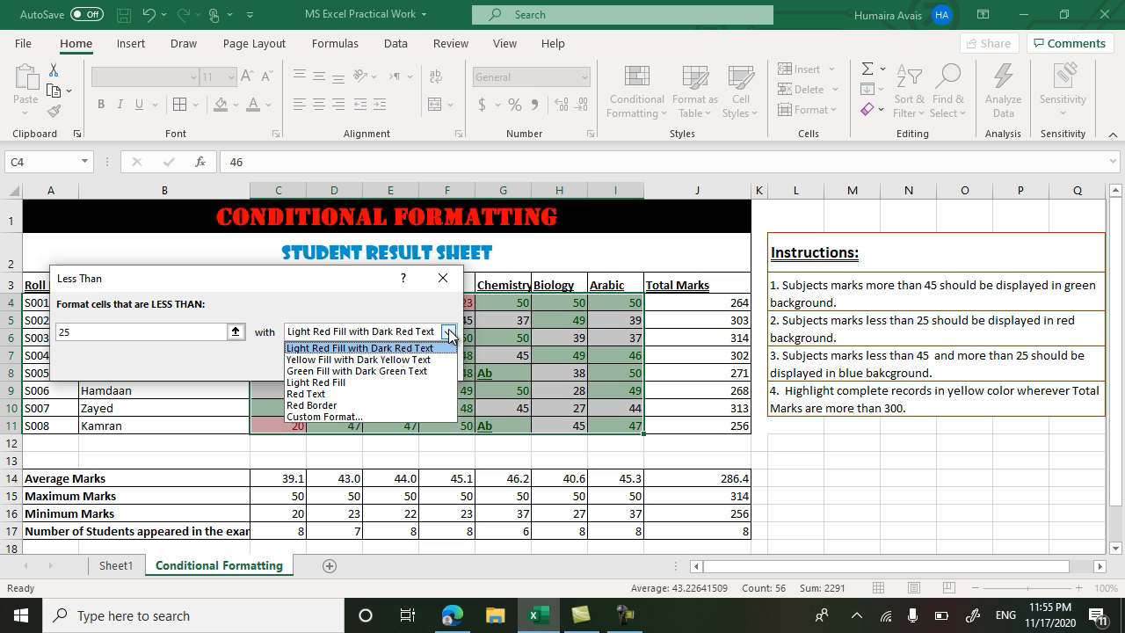
{"action": "left_click", "coordinate": [365, 348]}
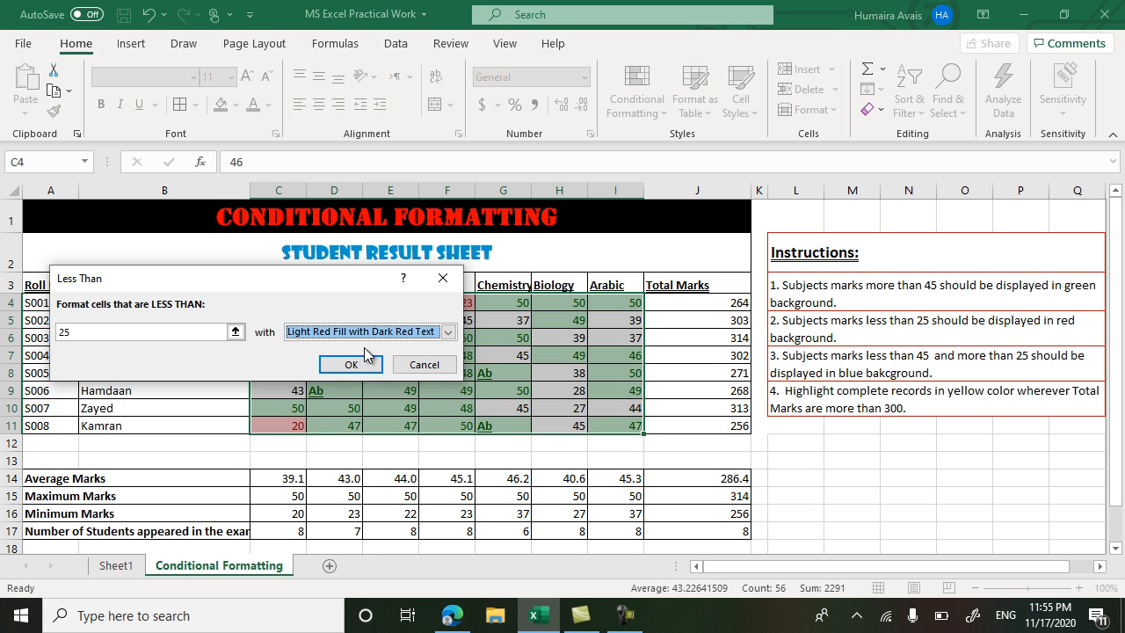
{"action": "left_click", "coordinate": [351, 364]}
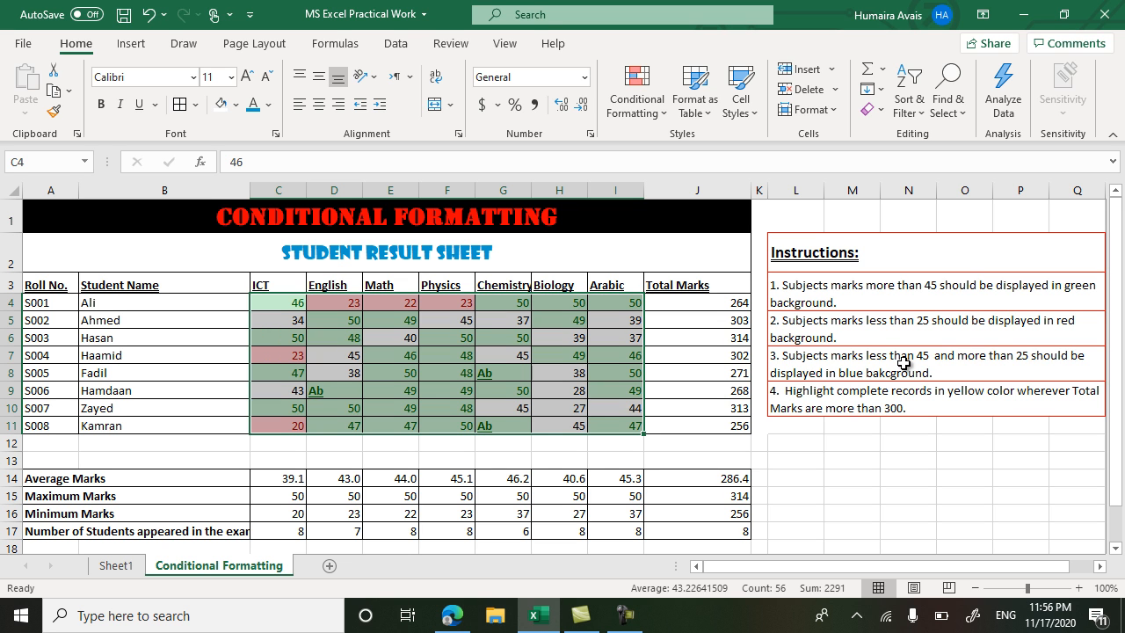
Start a Between highlight rule on the selected marks C4:I11 with limits 25 and 45
{"action": "left_click", "coordinate": [668, 113]}
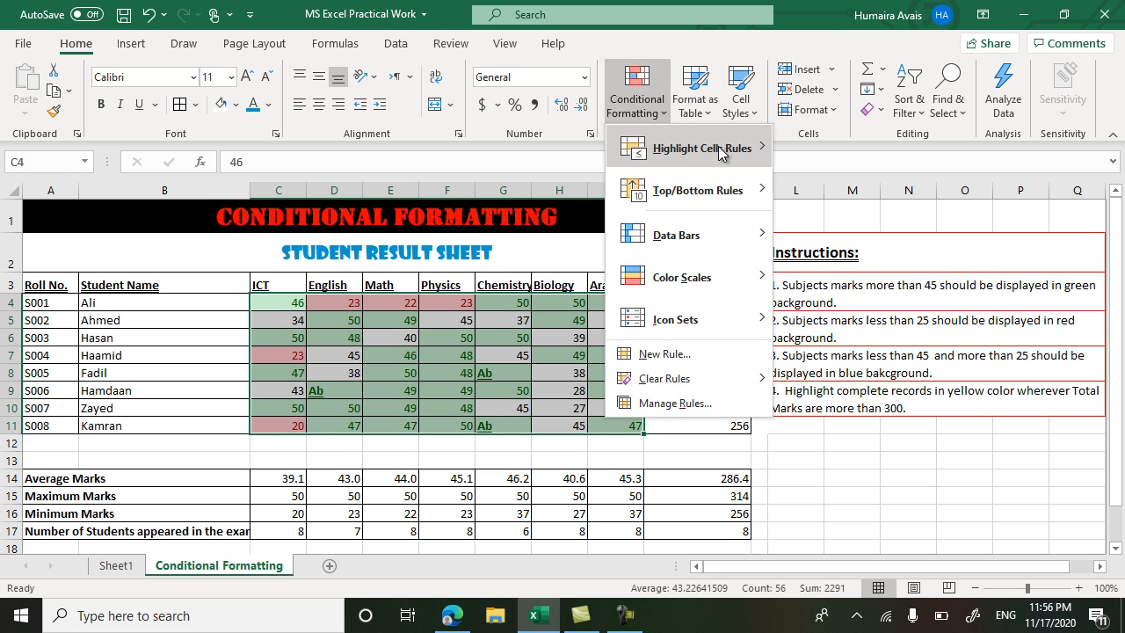
{"action": "mouse_move", "coordinate": [720, 153]}
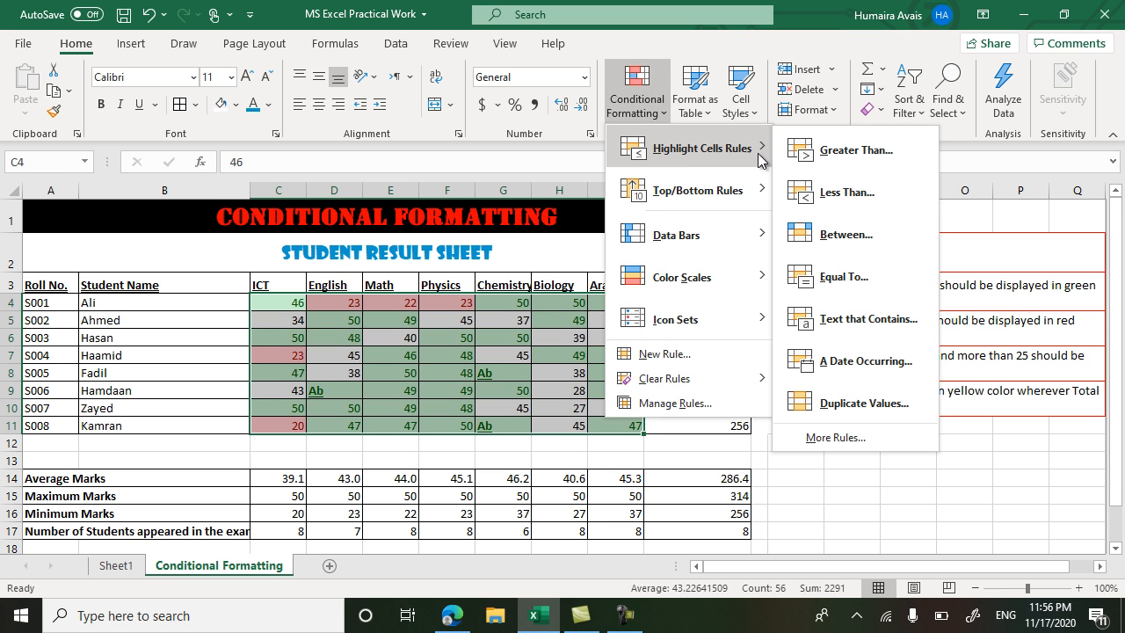
{"action": "left_click", "coordinate": [826, 231]}
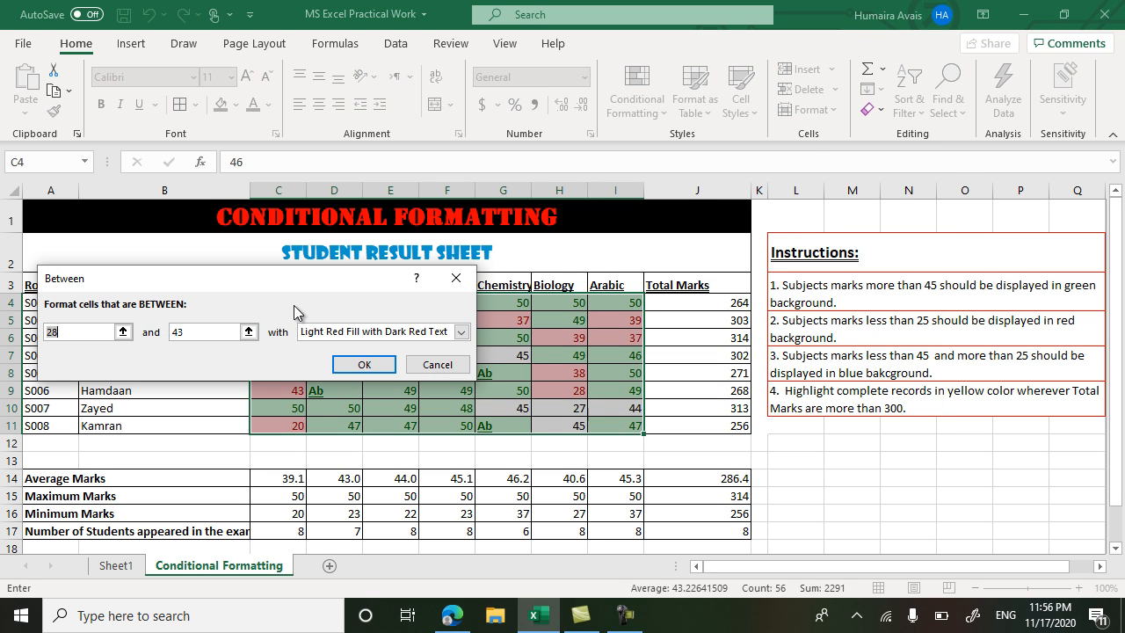
{"action": "key", "text": "BackSpace"}
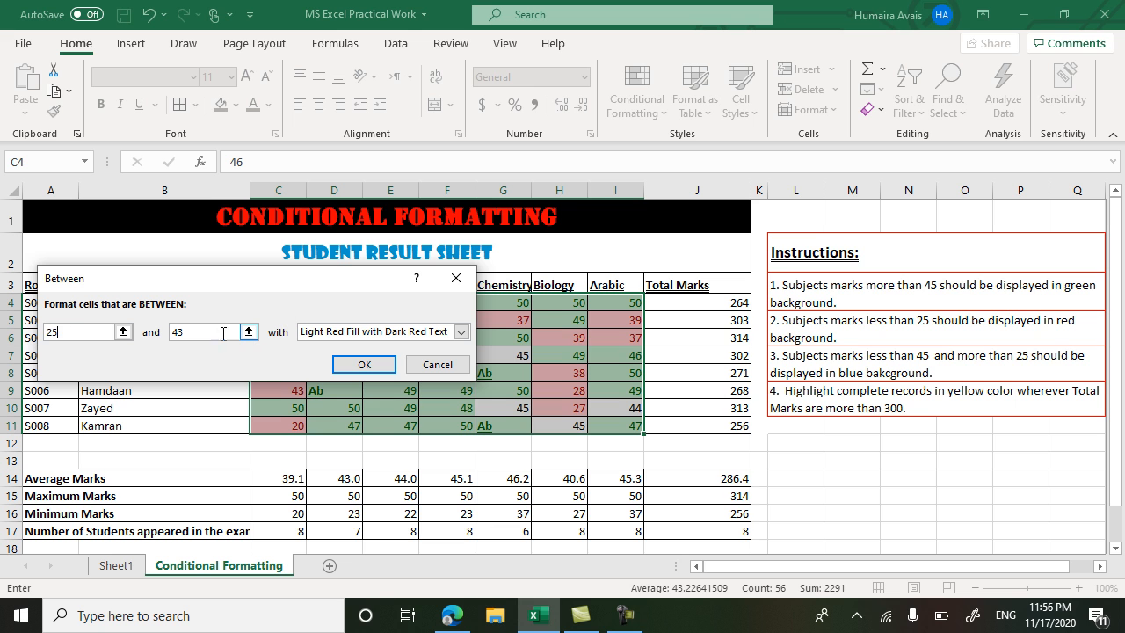
{"action": "key", "text": "BackSpace"}
{"action": "key", "text": "BackSpace"}
{"action": "type", "text": "45"}
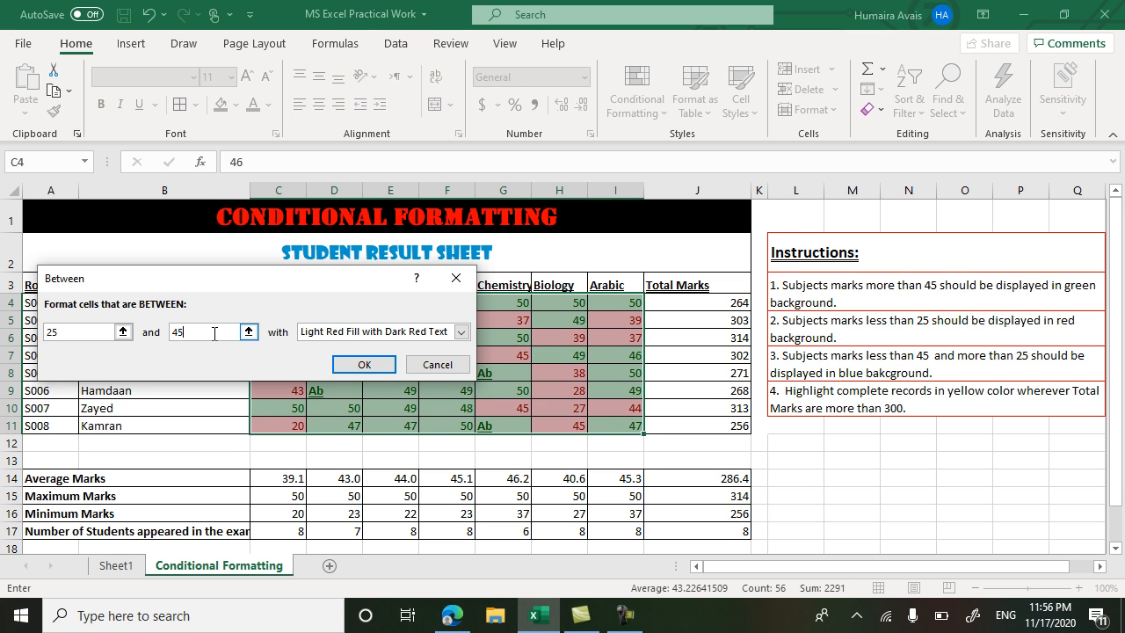
Give the Between rule a custom format with a blue background fill and apply it to the marks
{"action": "left_click", "coordinate": [463, 333]}
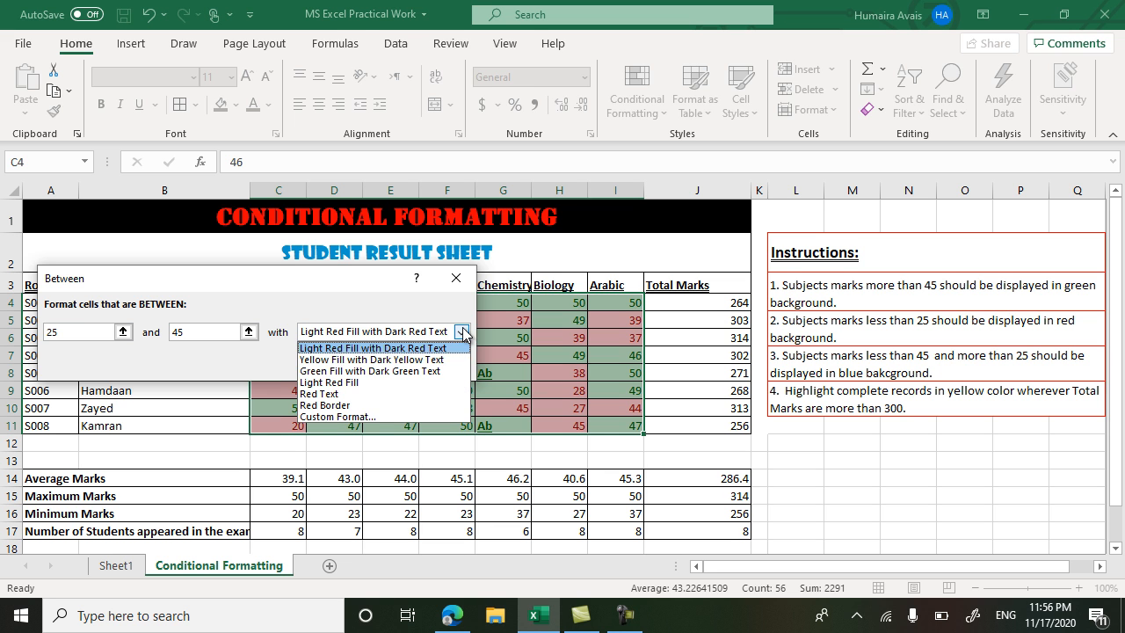
{"action": "left_click", "coordinate": [337, 418]}
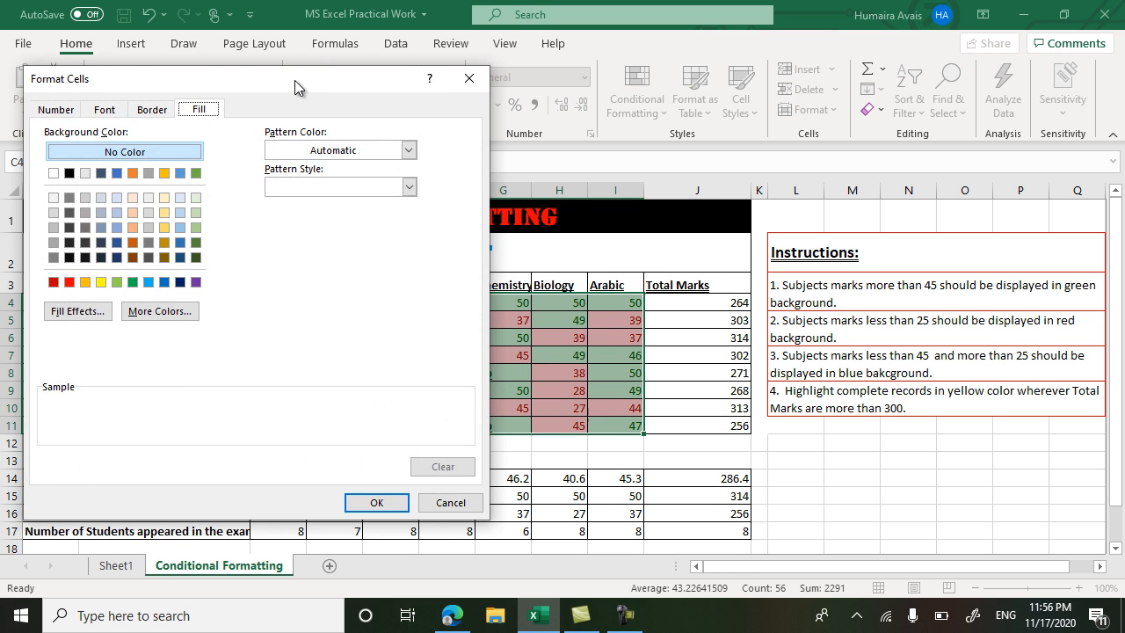
{"action": "left_click_drag", "start_coordinate": [294, 80], "coordinate": [527, 150]}
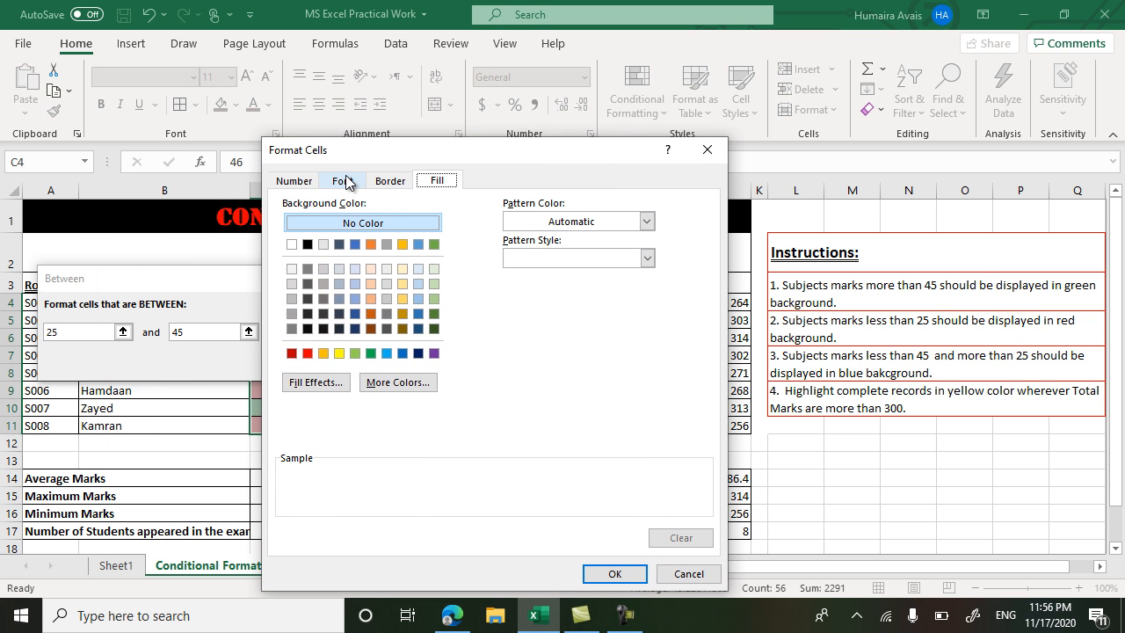
{"action": "left_click", "coordinate": [345, 181]}
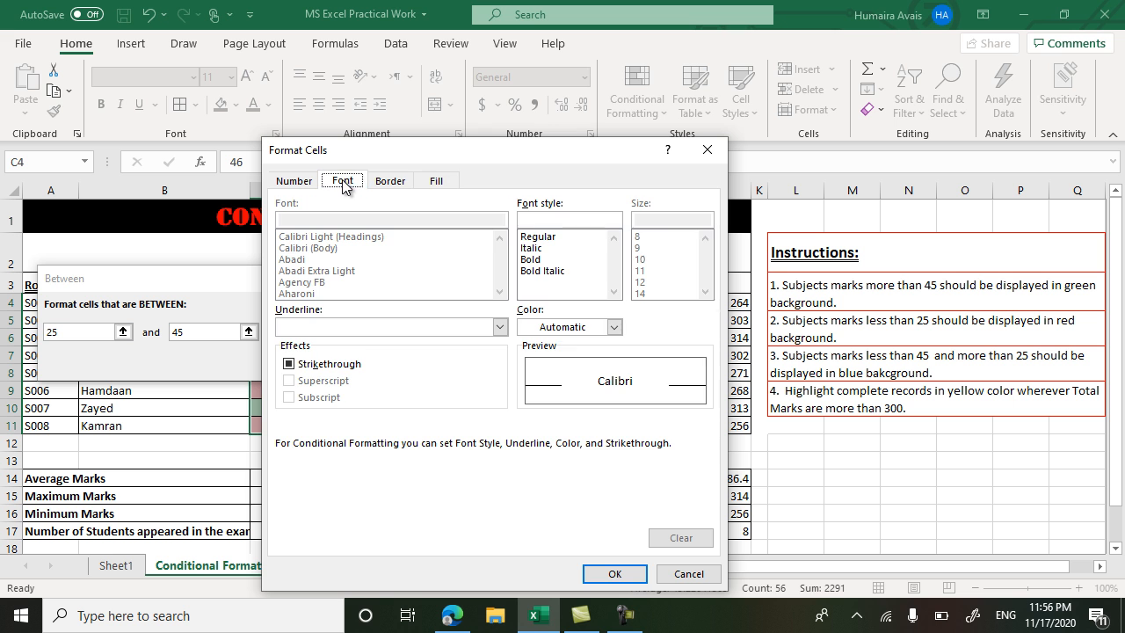
{"action": "left_click", "coordinate": [405, 182]}
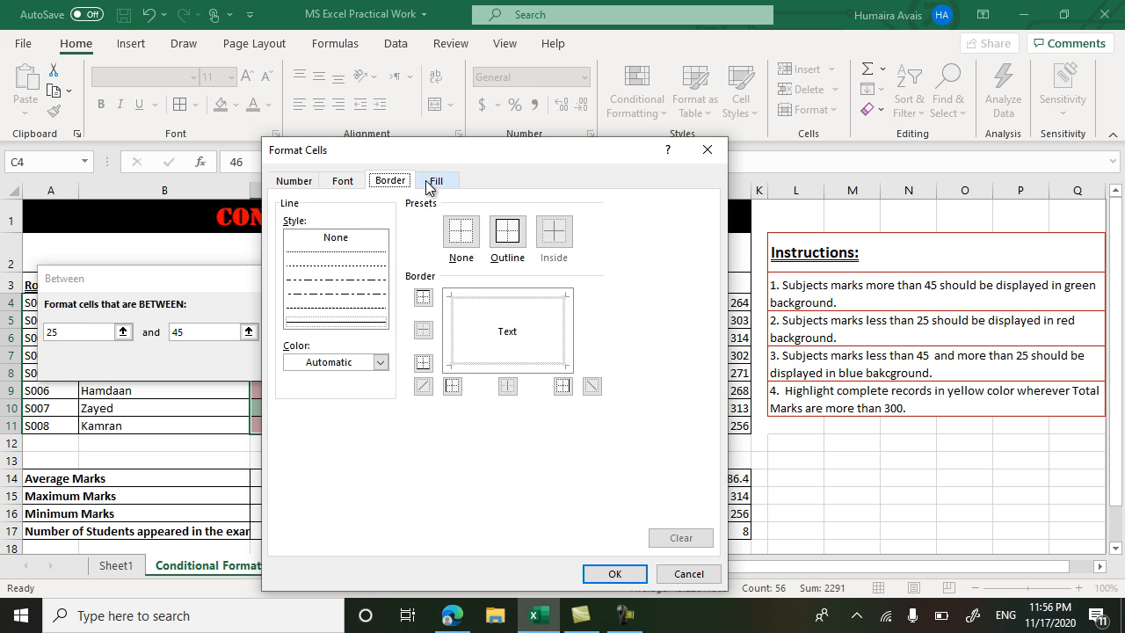
{"action": "left_click", "coordinate": [429, 182]}
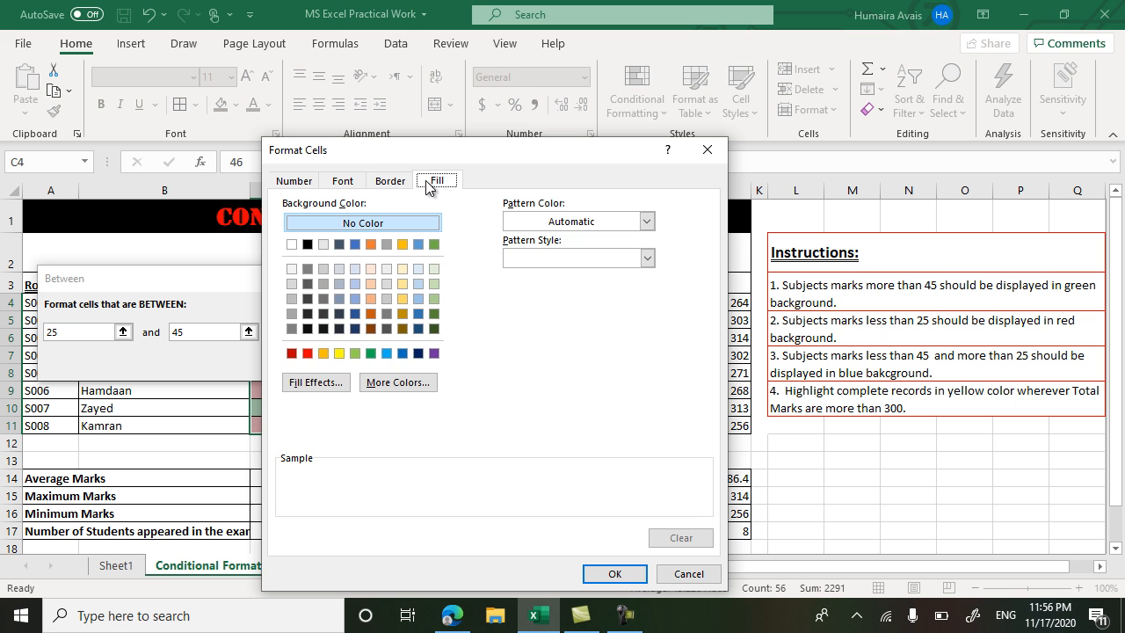
{"action": "left_click", "coordinate": [387, 353]}
{"action": "left_click", "coordinate": [614, 574]}
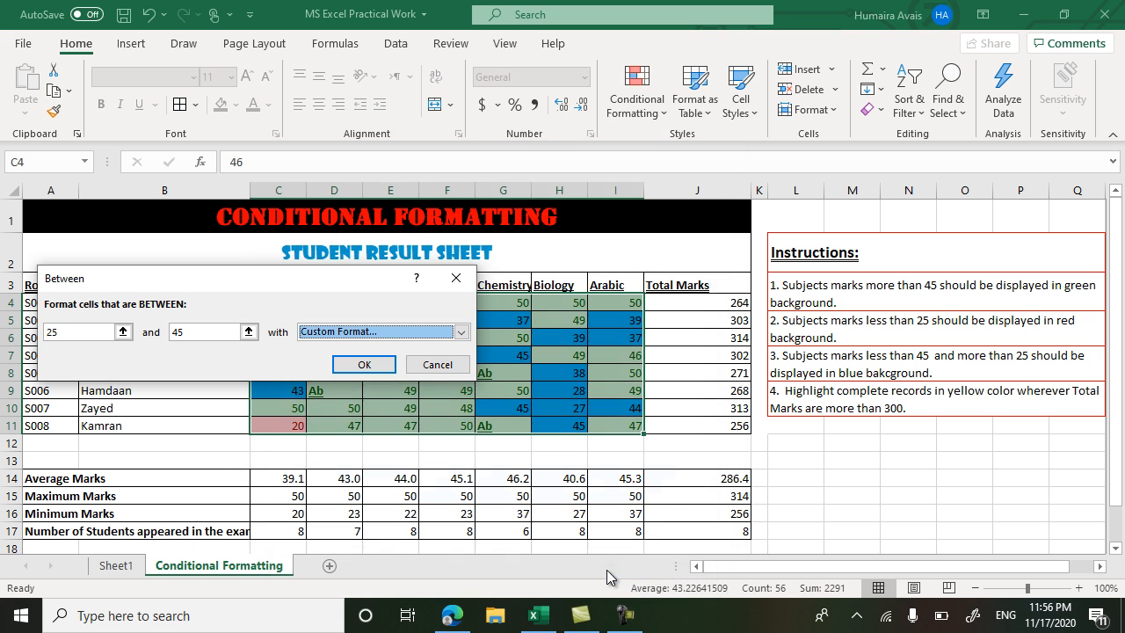
{"action": "left_click", "coordinate": [358, 363]}
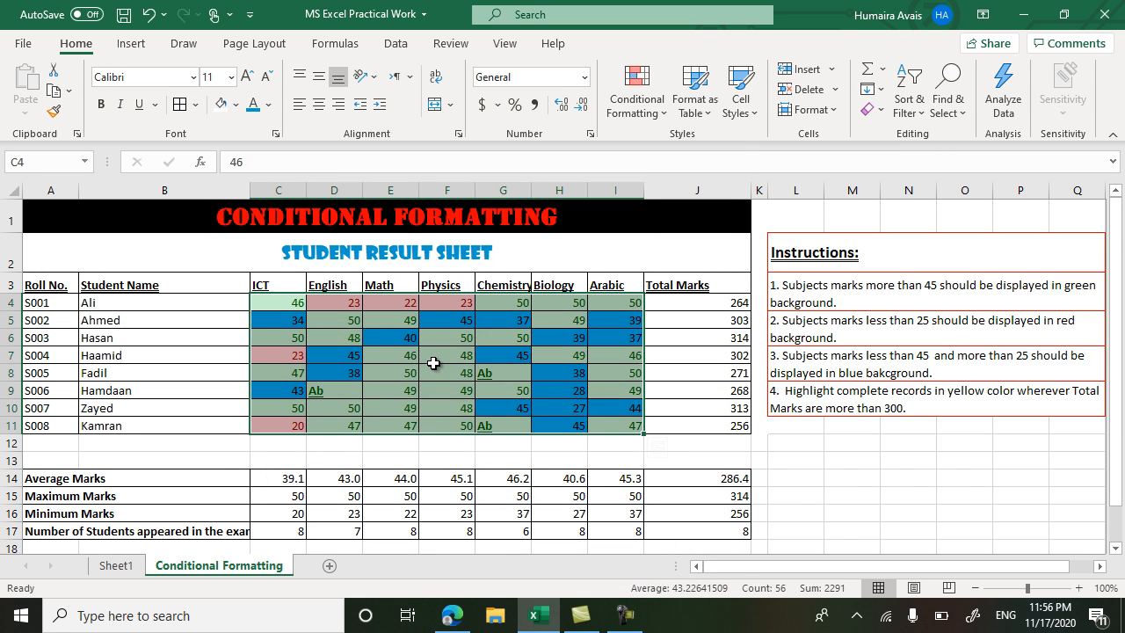
Change the Math mark in E6 to 20, the Chemistry mark in G7 to 49 and the Physics mark in F8 to 35
{"action": "left_click", "coordinate": [400, 341]}
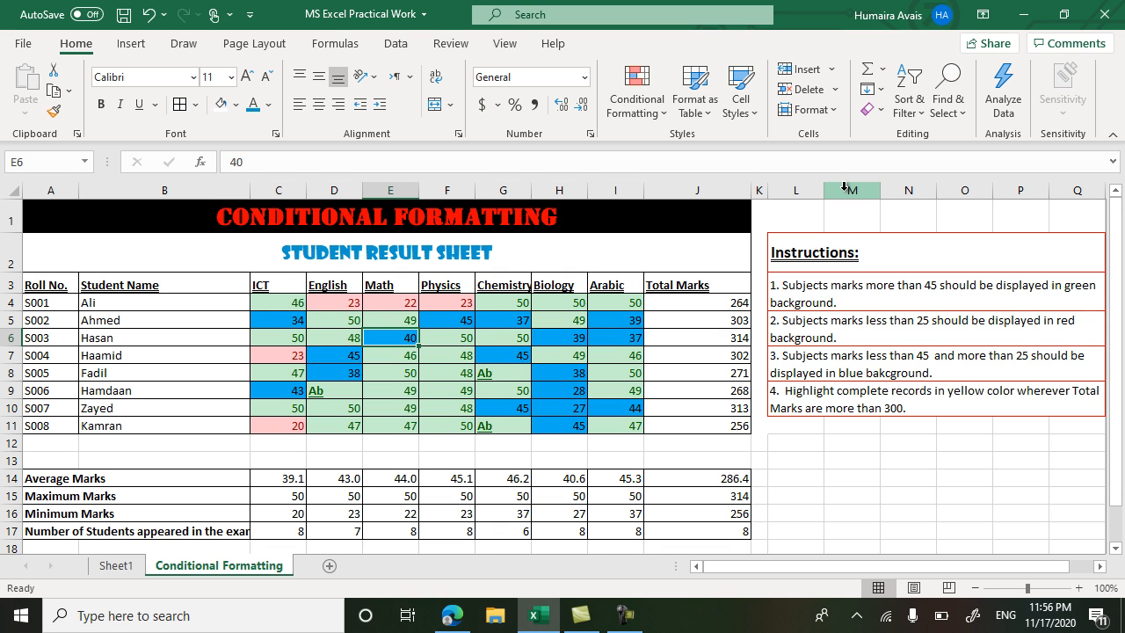
{"action": "type", "text": "2"}
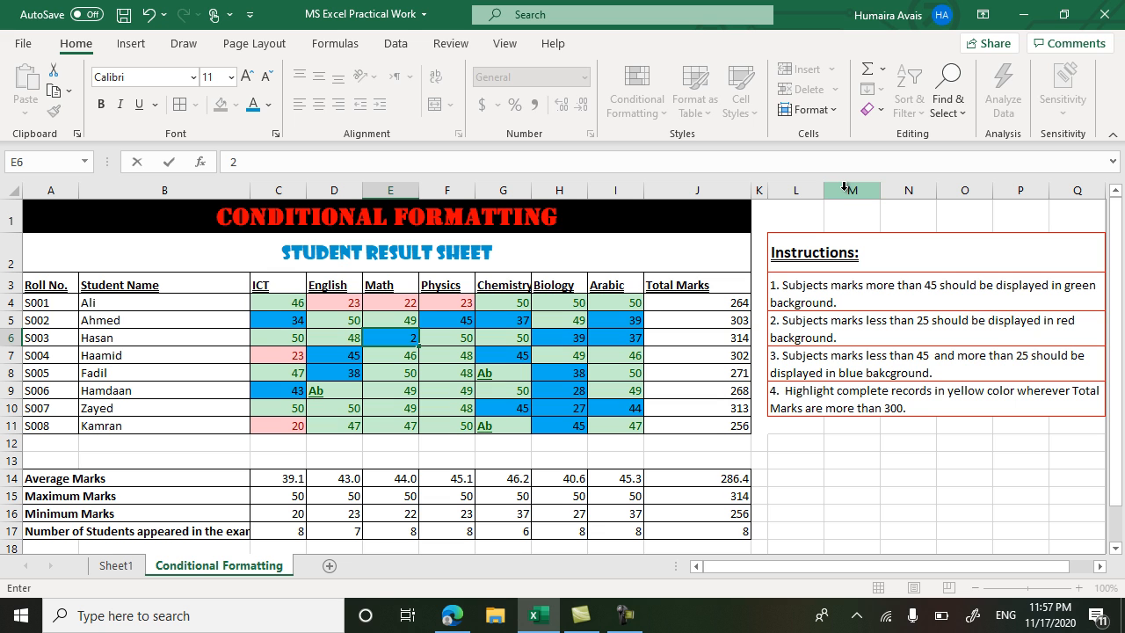
{"action": "key", "text": "Return"}
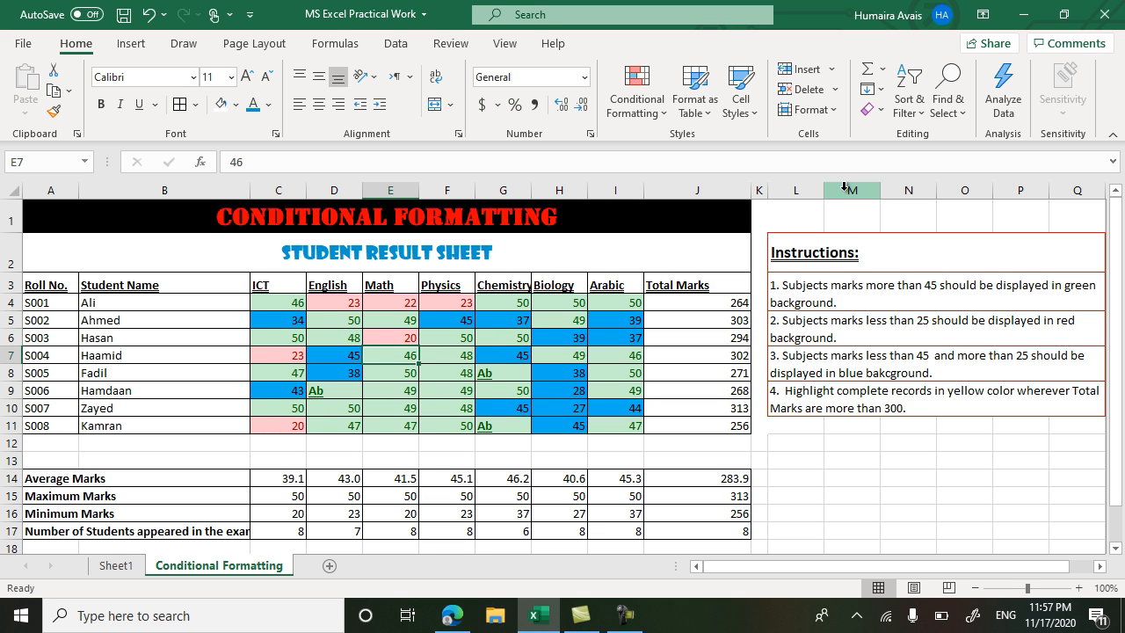
{"action": "left_click", "coordinate": [497, 363]}
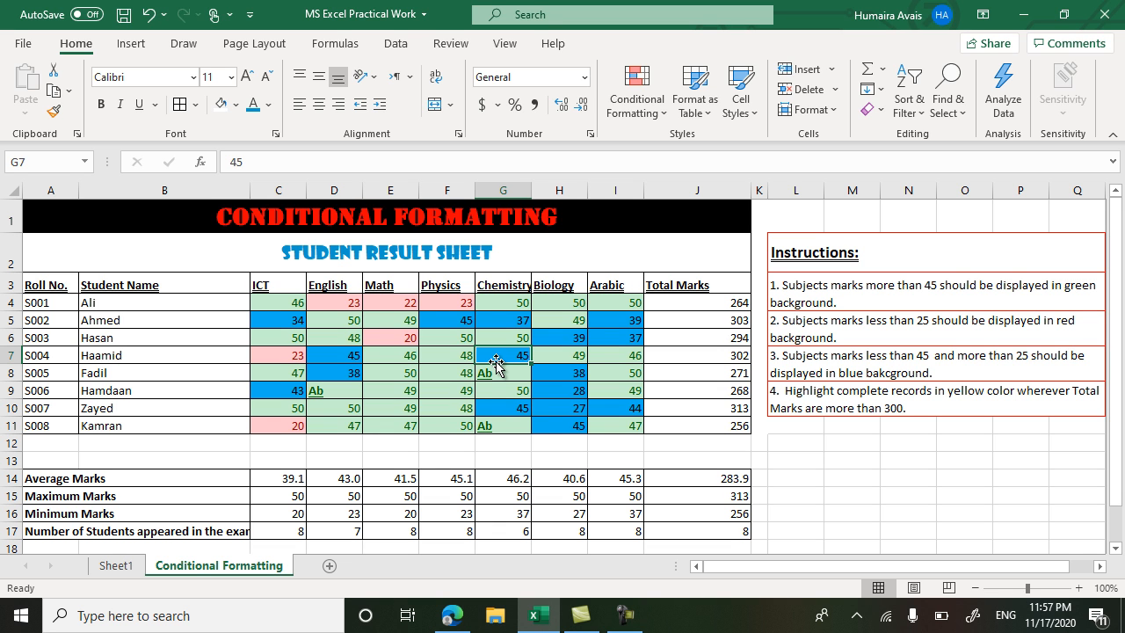
{"action": "type", "text": "49"}
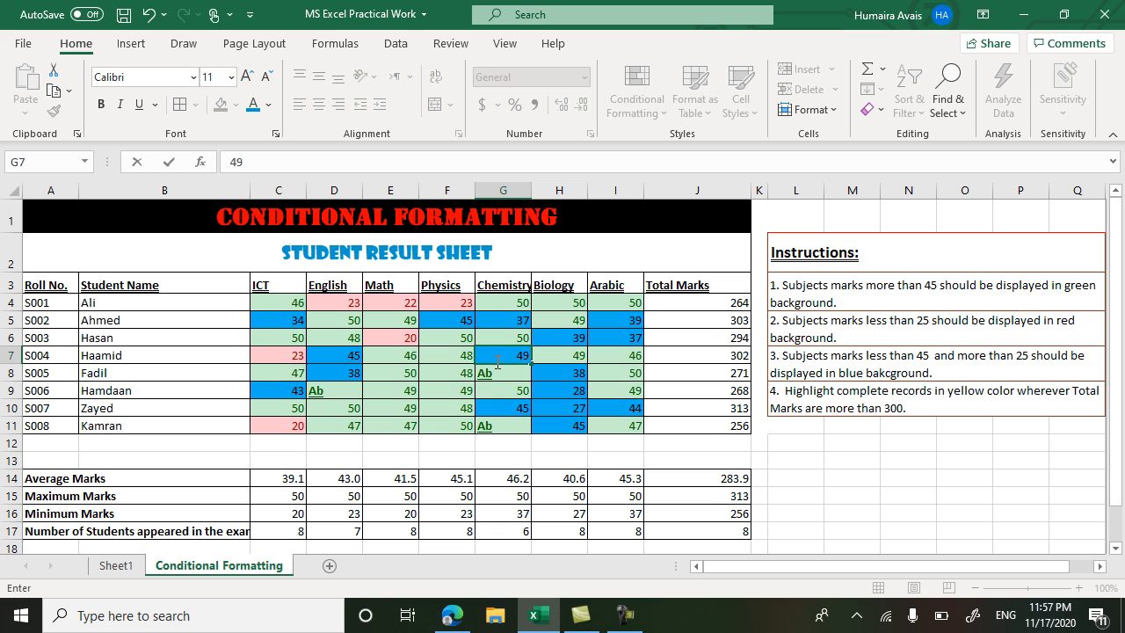
{"action": "key", "text": "Return"}
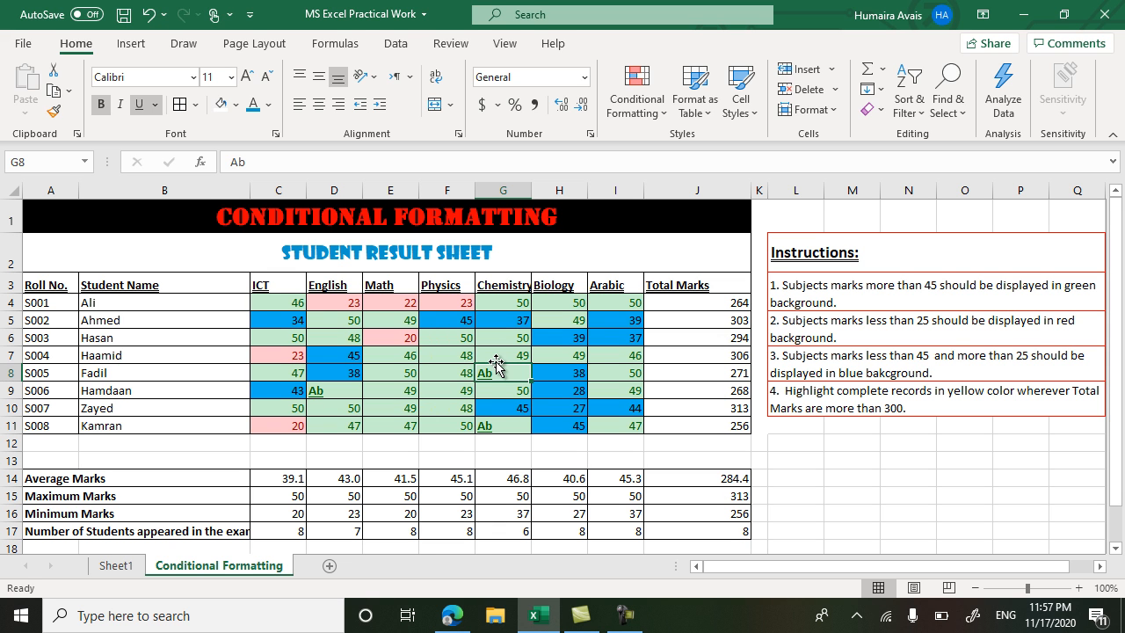
{"action": "left_click", "coordinate": [436, 376]}
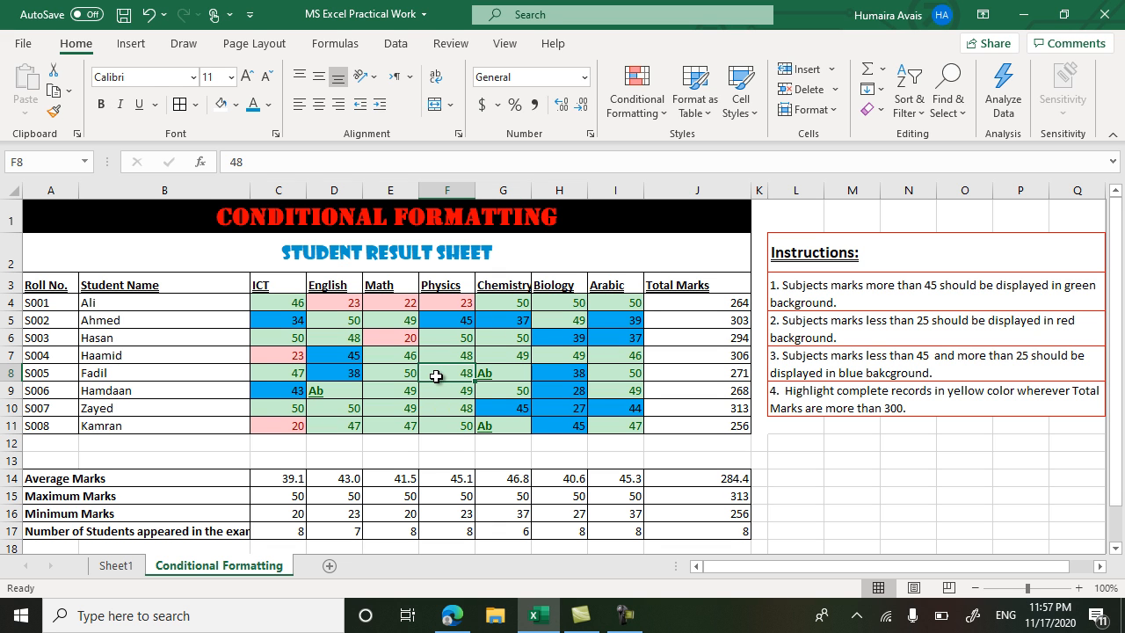
{"action": "type", "text": "35"}
{"action": "key", "text": "Return"}
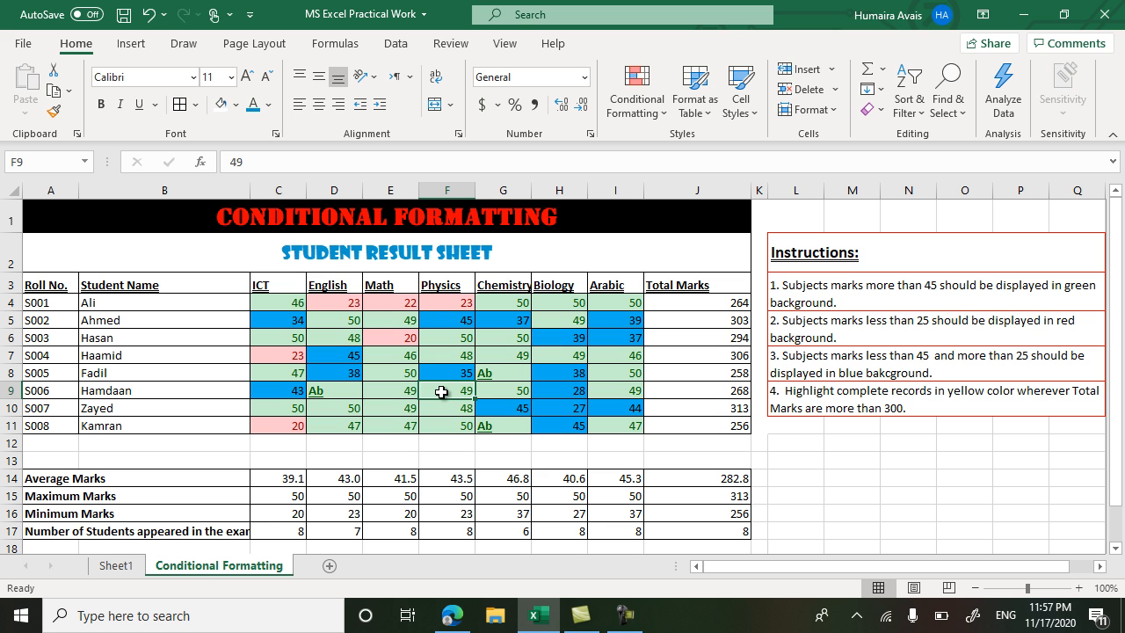
Start a formula-based formatting rule on the student records A4:J11 with the formula =$J4>=300
{"action": "left_click_drag", "start_coordinate": [46, 301], "coordinate": [745, 431]}
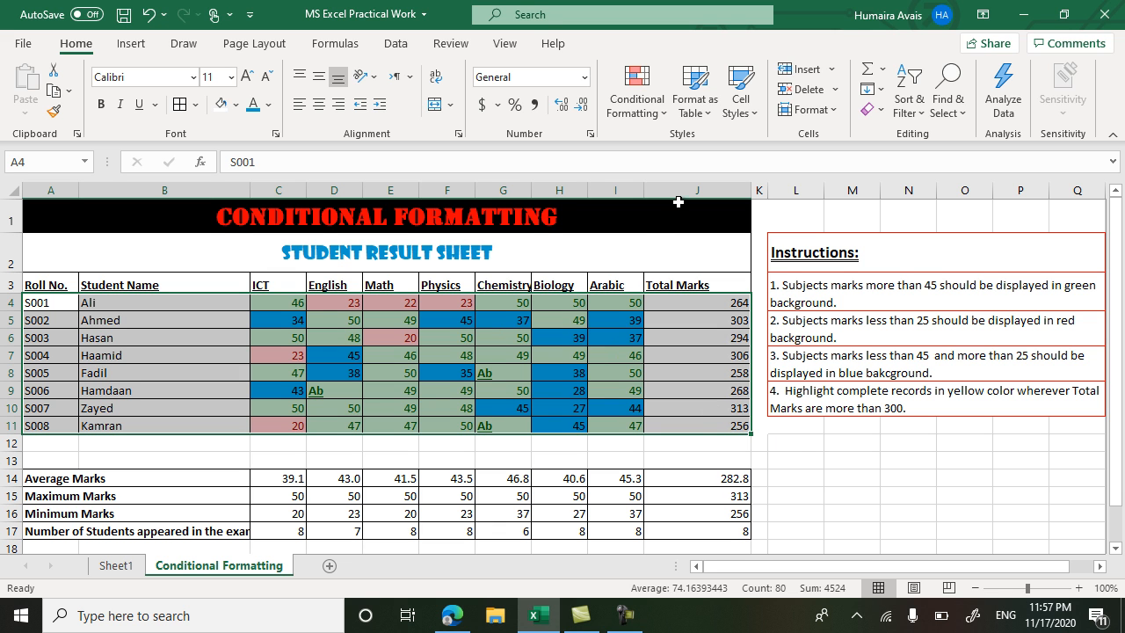
{"action": "left_click", "coordinate": [664, 115]}
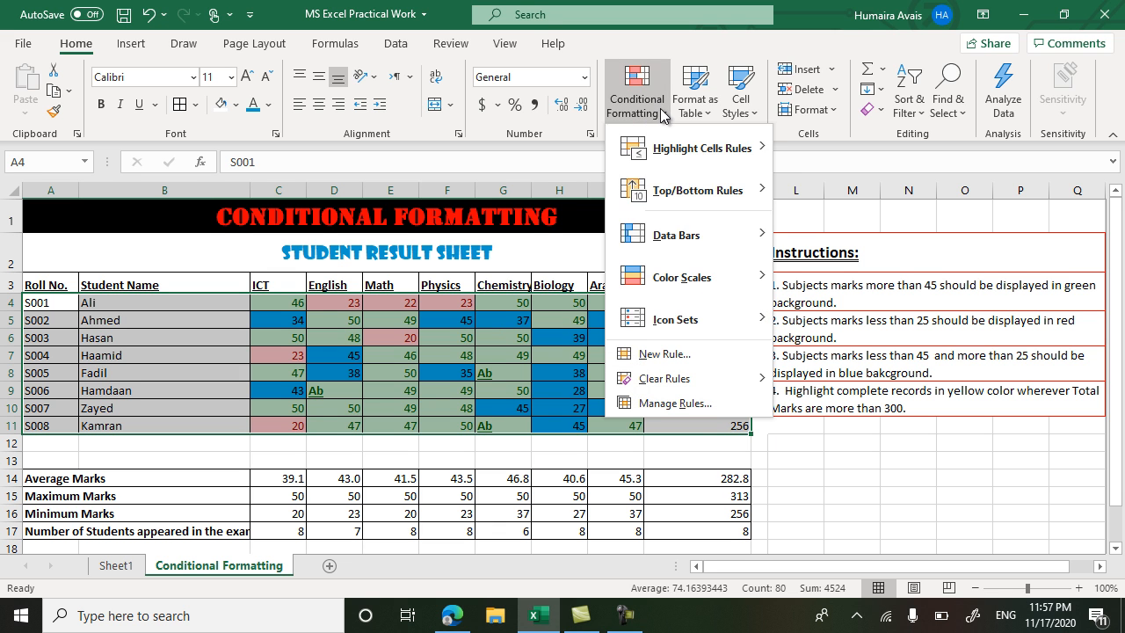
{"action": "left_click", "coordinate": [667, 355]}
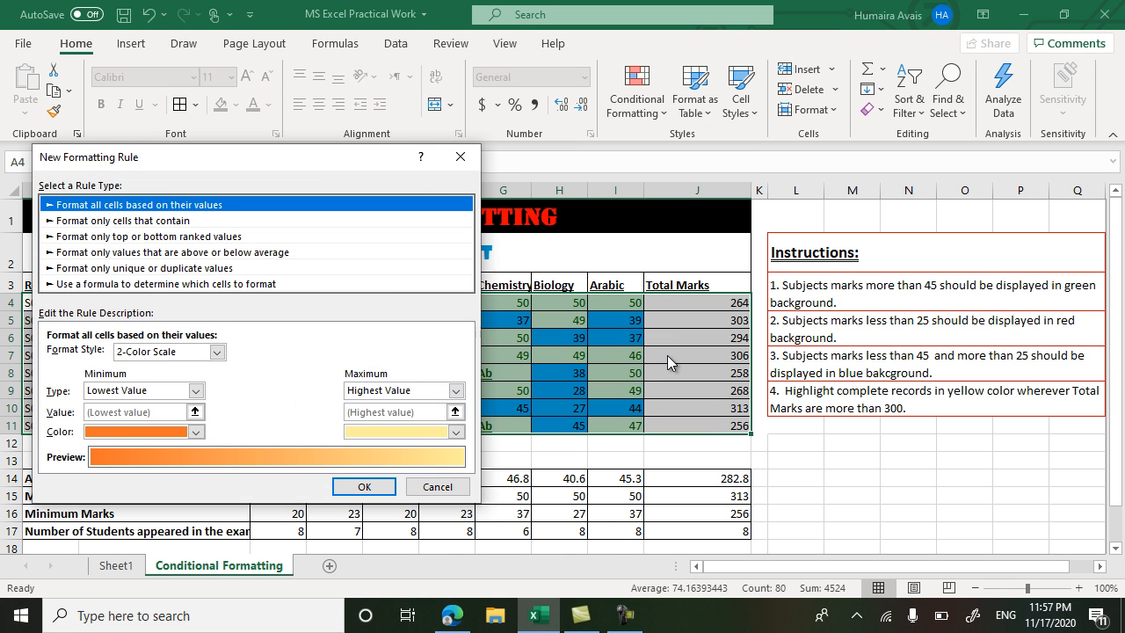
{"action": "left_click_drag", "start_coordinate": [312, 159], "coordinate": [416, 133]}
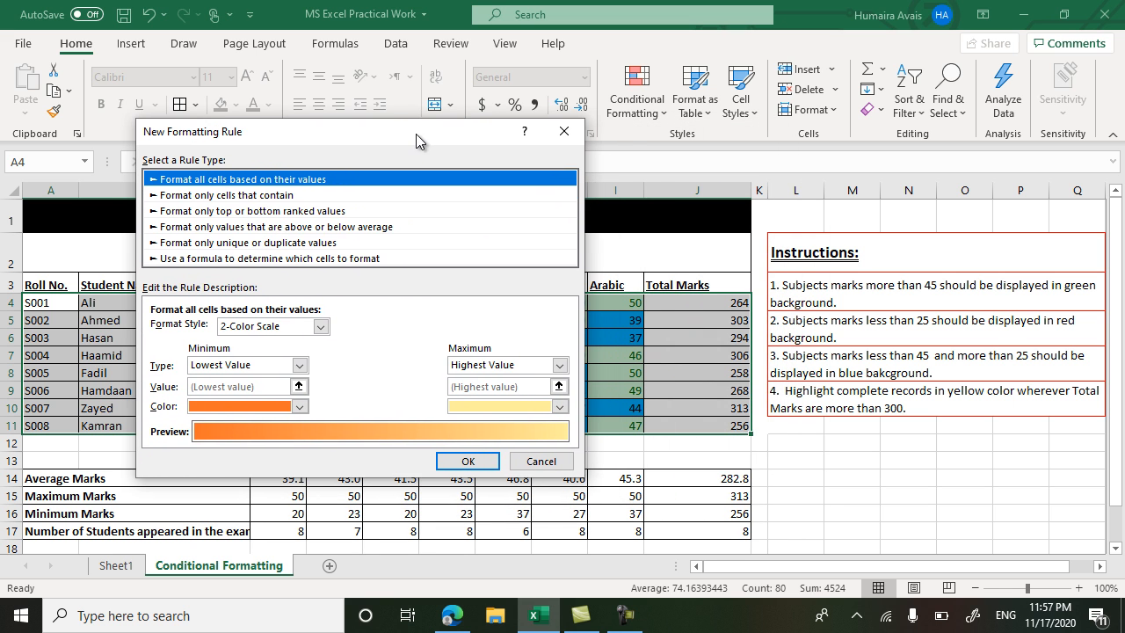
{"action": "left_click", "coordinate": [208, 259]}
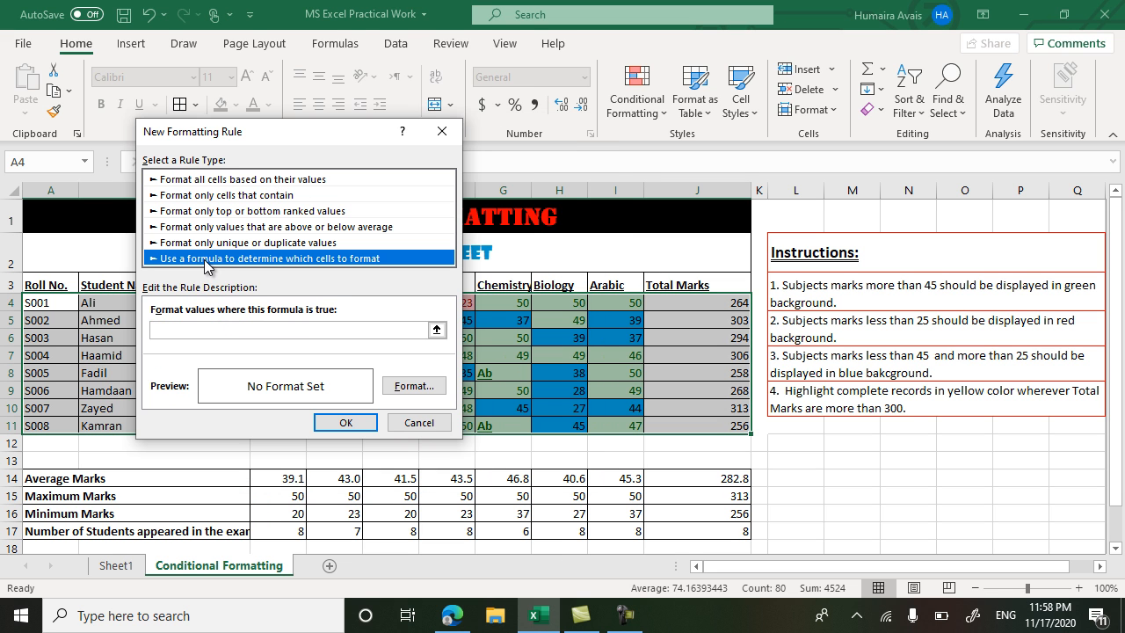
{"action": "left_click", "coordinate": [200, 327]}
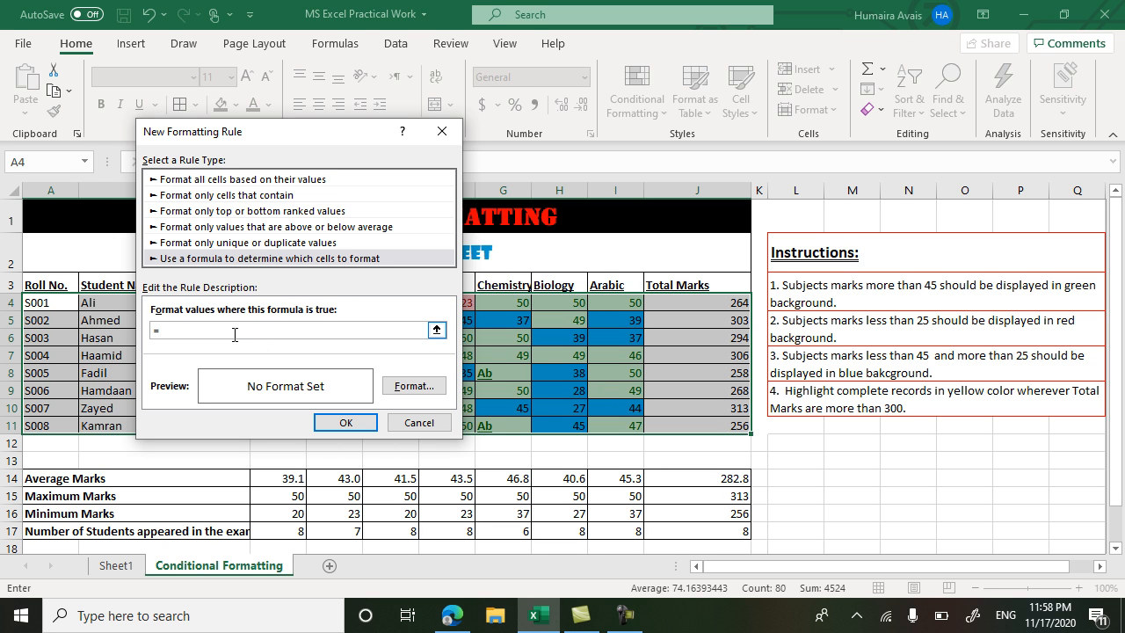
{"action": "left_click", "coordinate": [692, 304]}
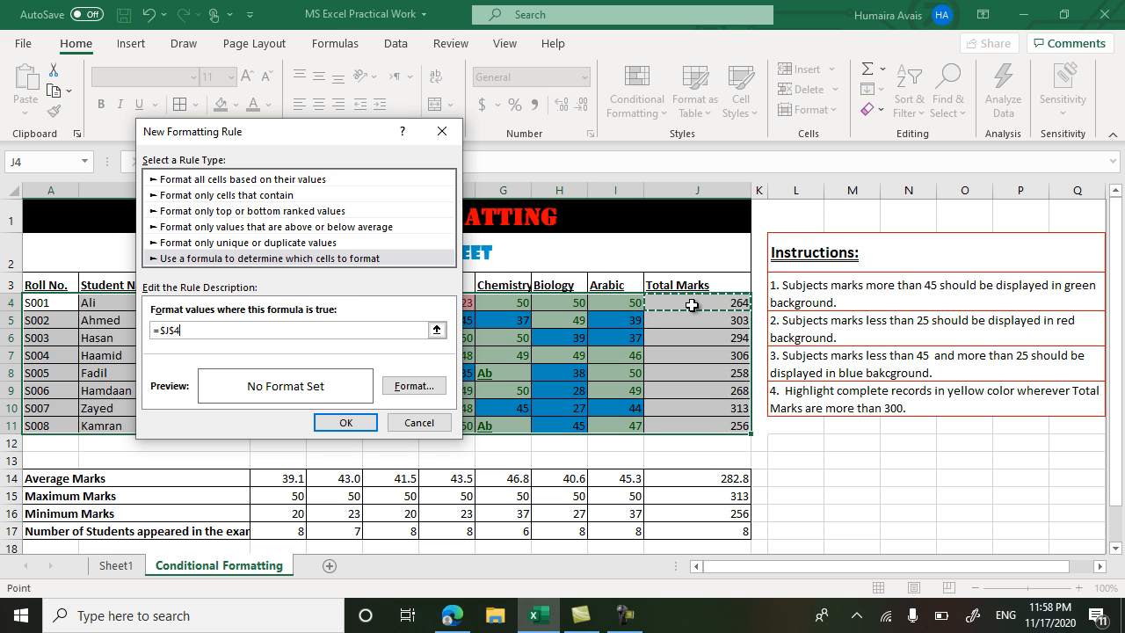
{"action": "type", "text": ">=300"}
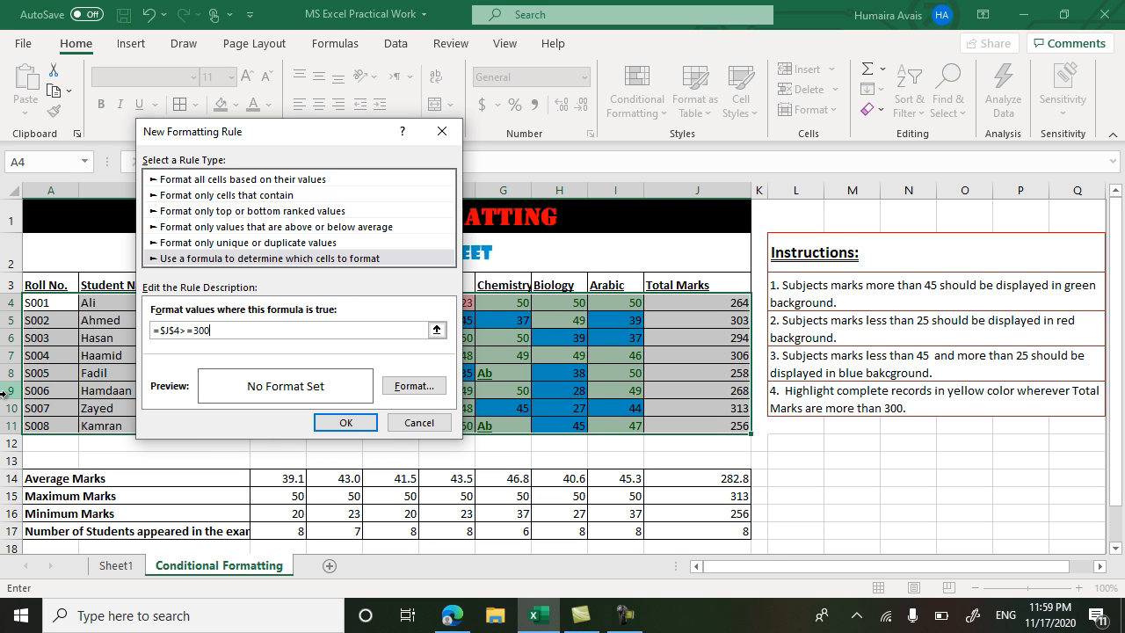
{"action": "left_click", "coordinate": [177, 331]}
{"action": "key", "text": "BackSpace"}
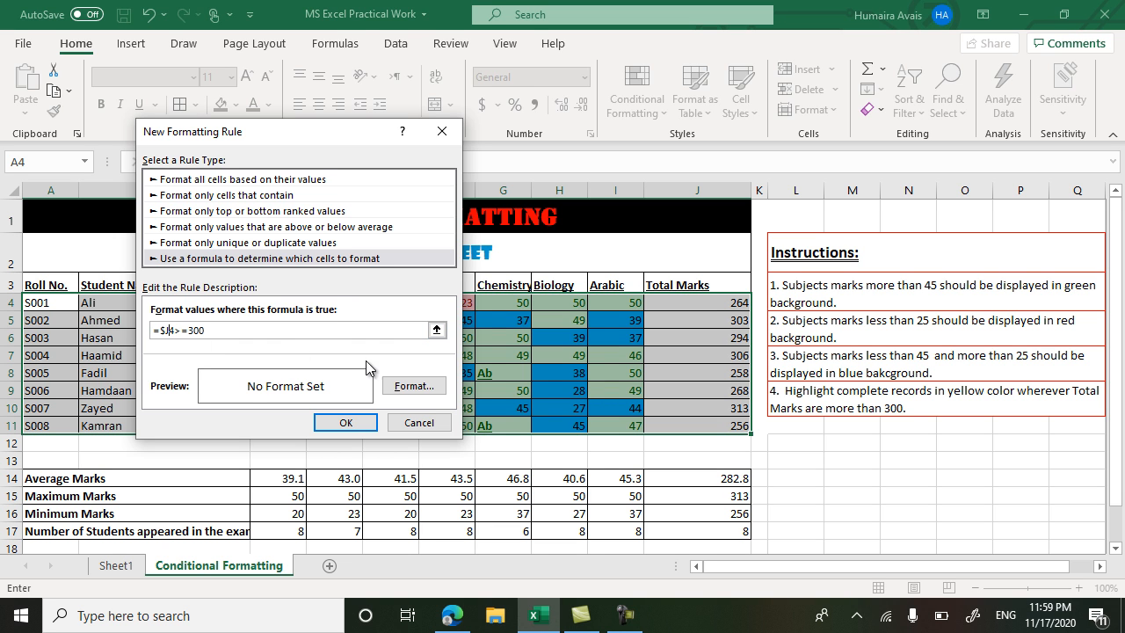
Set a yellow background fill for the formula rule and apply it to the student records
{"action": "left_click", "coordinate": [400, 387]}
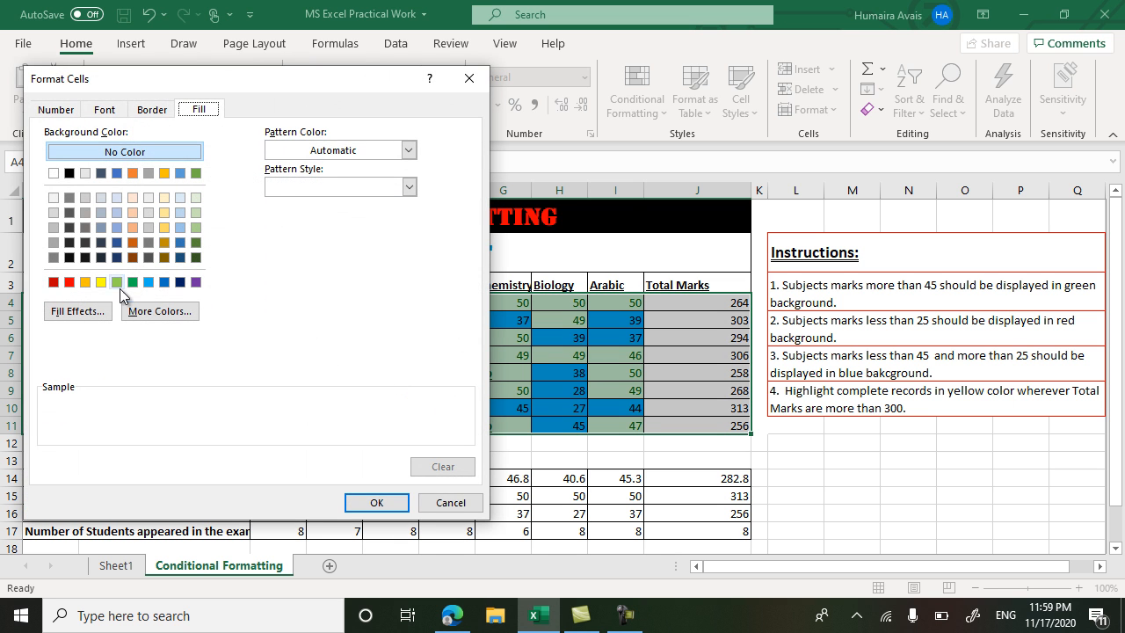
{"action": "left_click", "coordinate": [100, 281]}
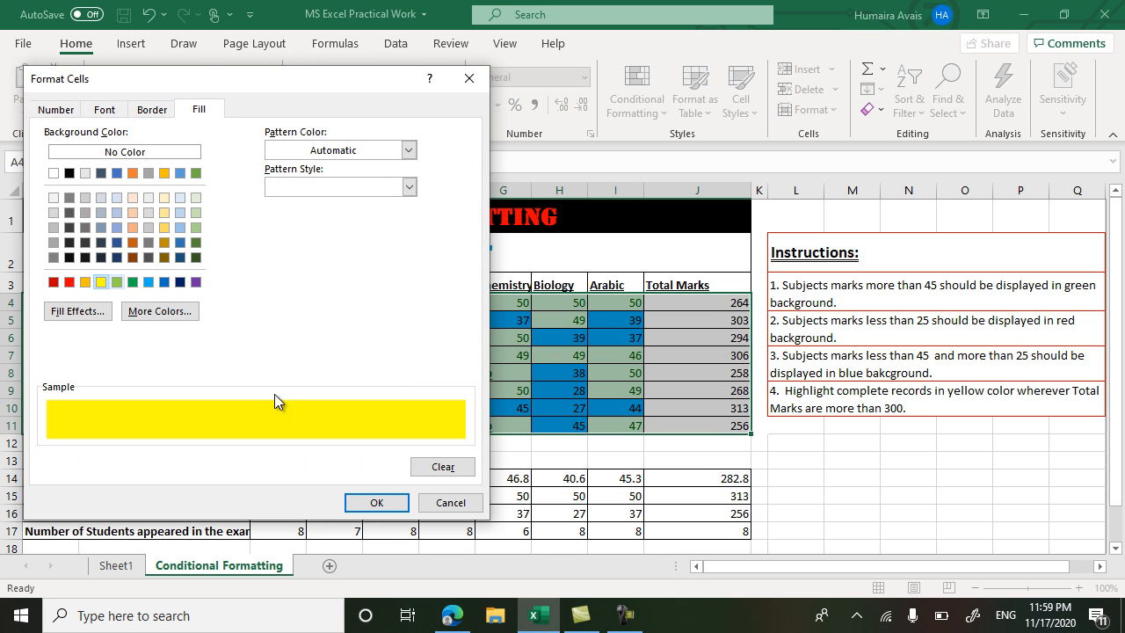
{"action": "left_click", "coordinate": [364, 503]}
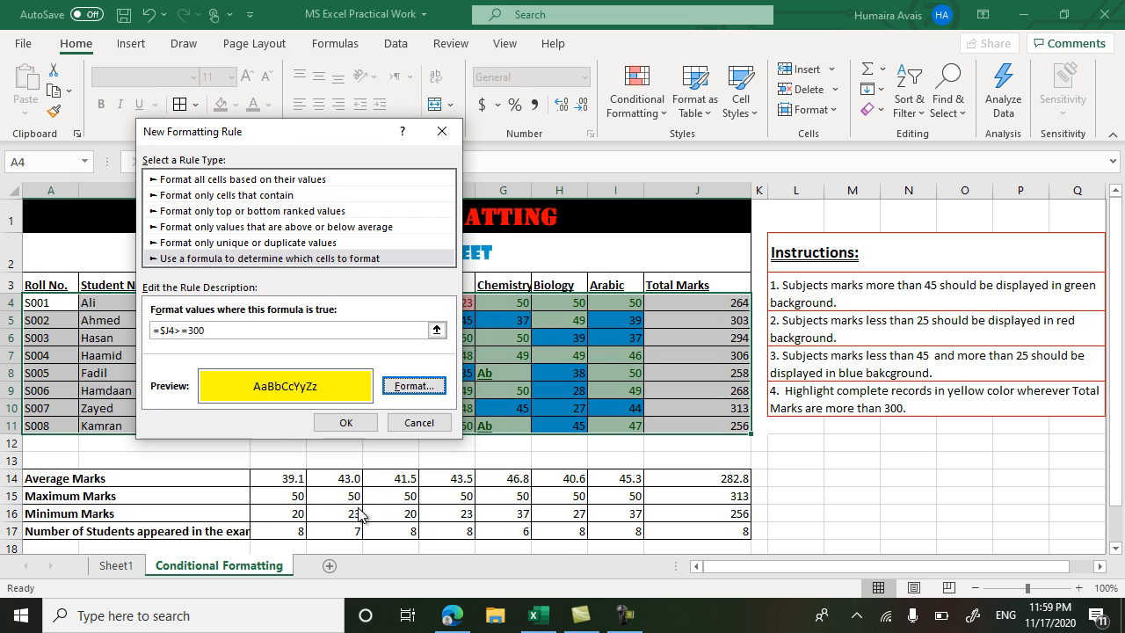
{"action": "left_click", "coordinate": [352, 420]}
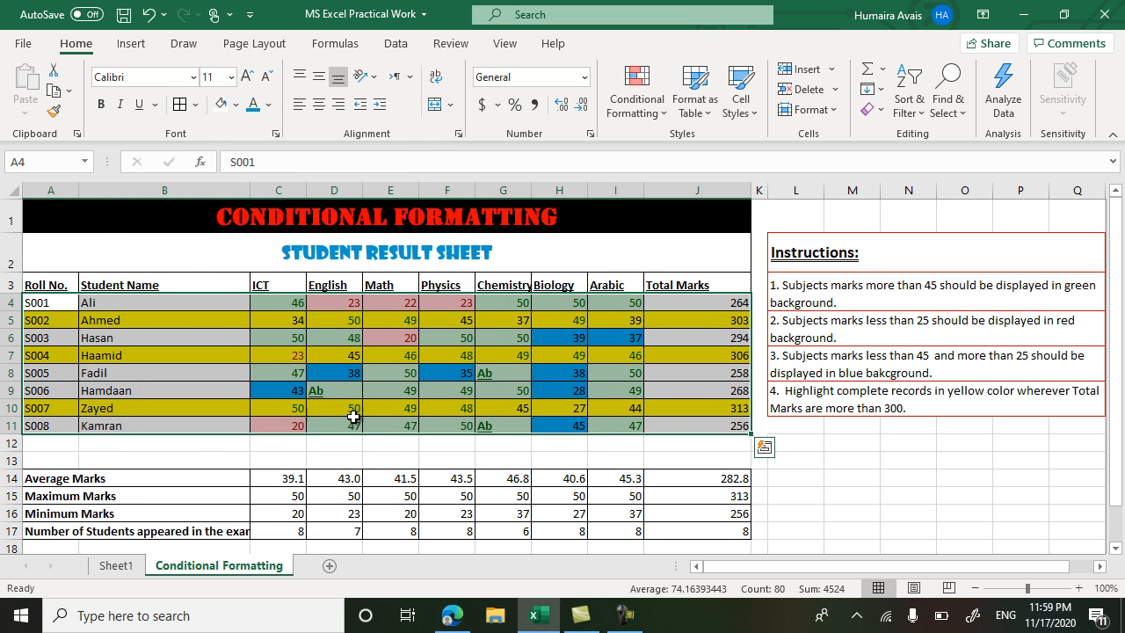
{"action": "left_click", "coordinate": [692, 370]}
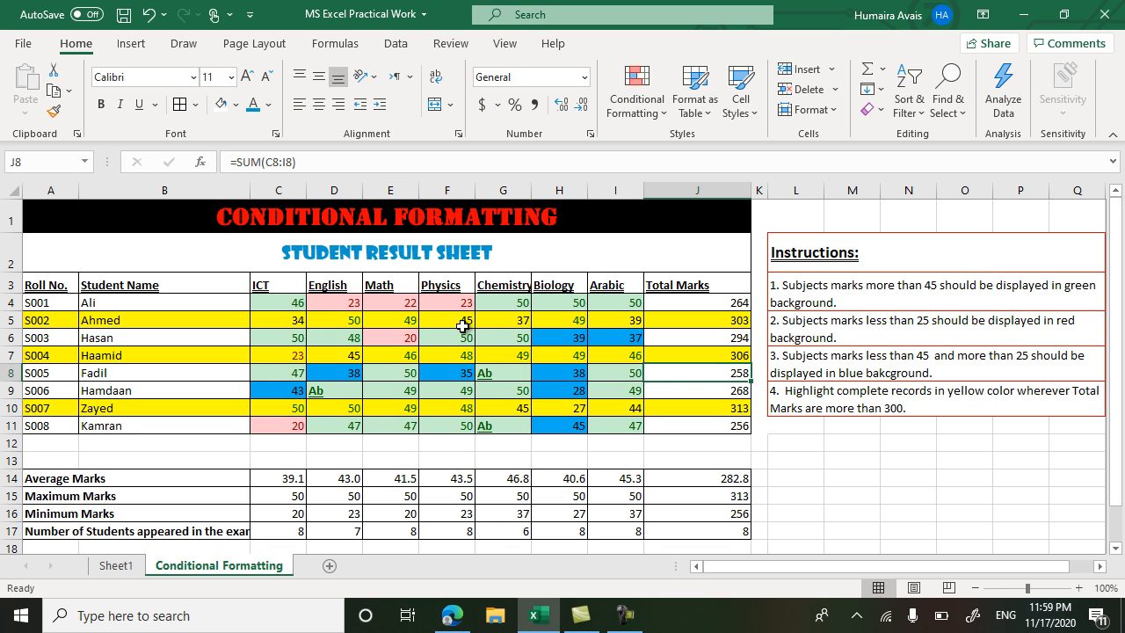
Change the ICT mark in C5 to 22 and the English mark in D5 to 2
{"action": "left_click", "coordinate": [291, 322]}
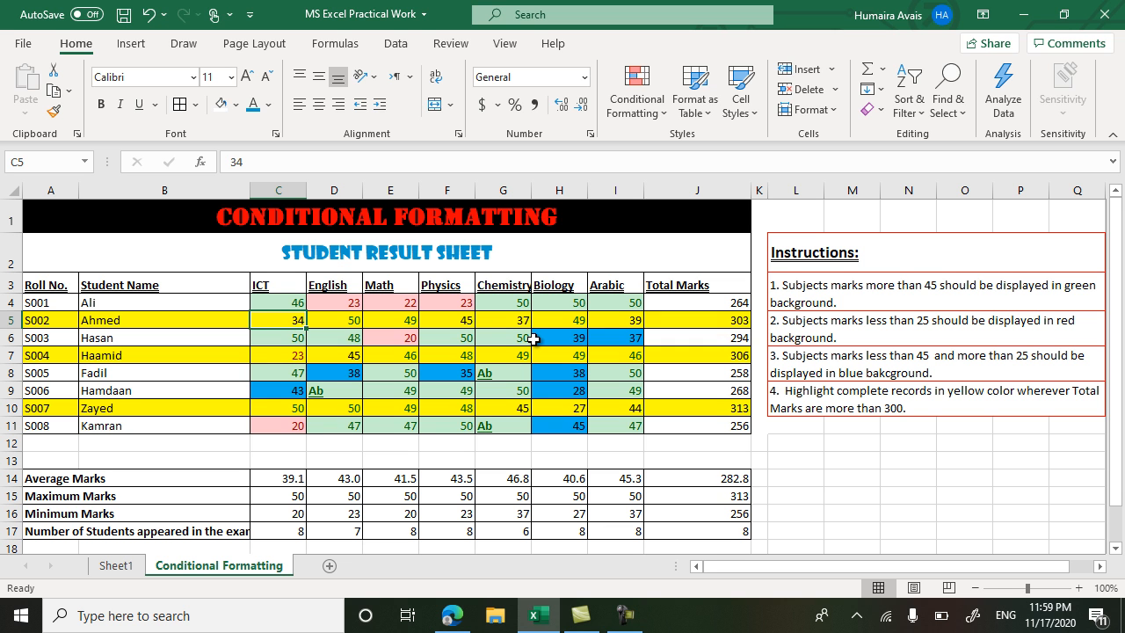
{"action": "type", "text": "22"}
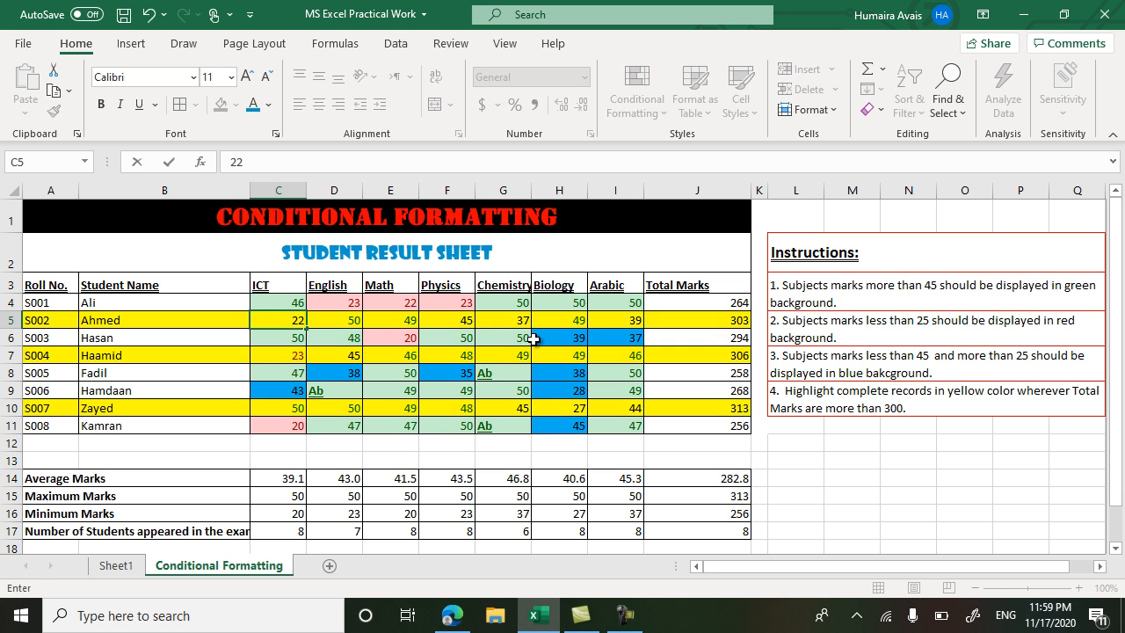
{"action": "key", "text": "Tab"}
{"action": "type", "text": "2"}
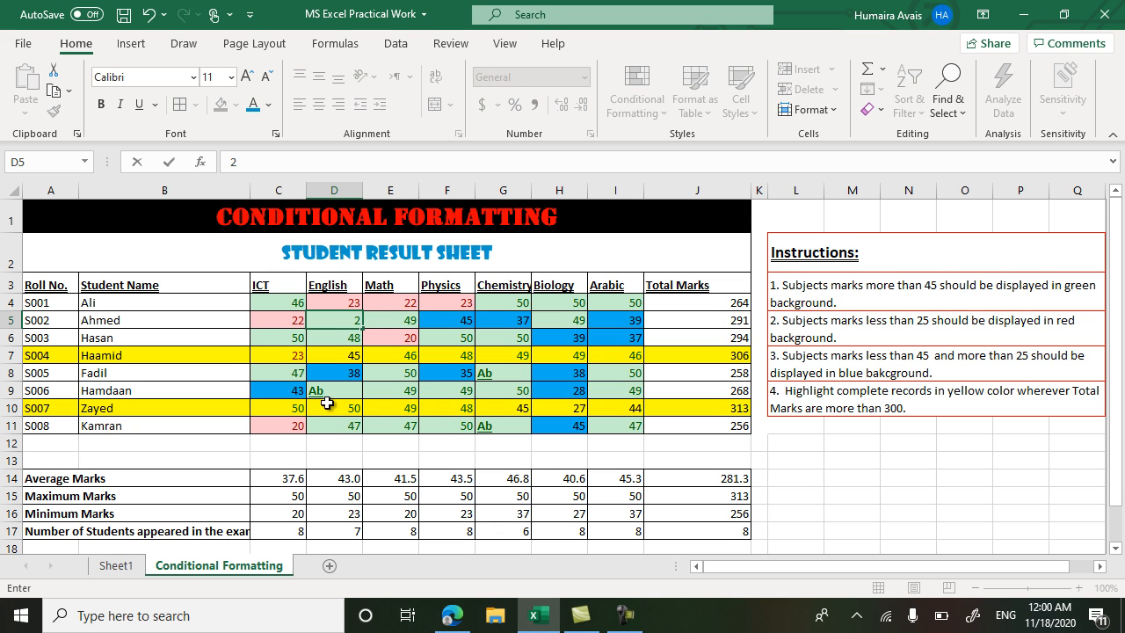
Change student S008's marks in row 11 to 49 for ICT and 50 for English, Math and Chemistry
{"action": "left_click", "coordinate": [297, 428]}
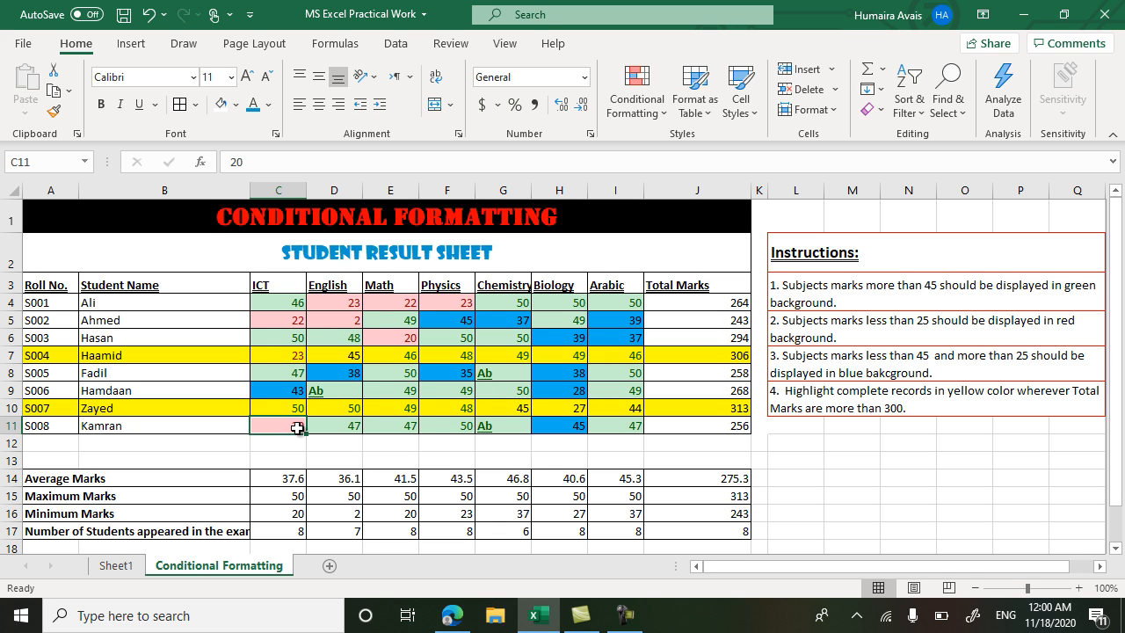
{"action": "type", "text": "49"}
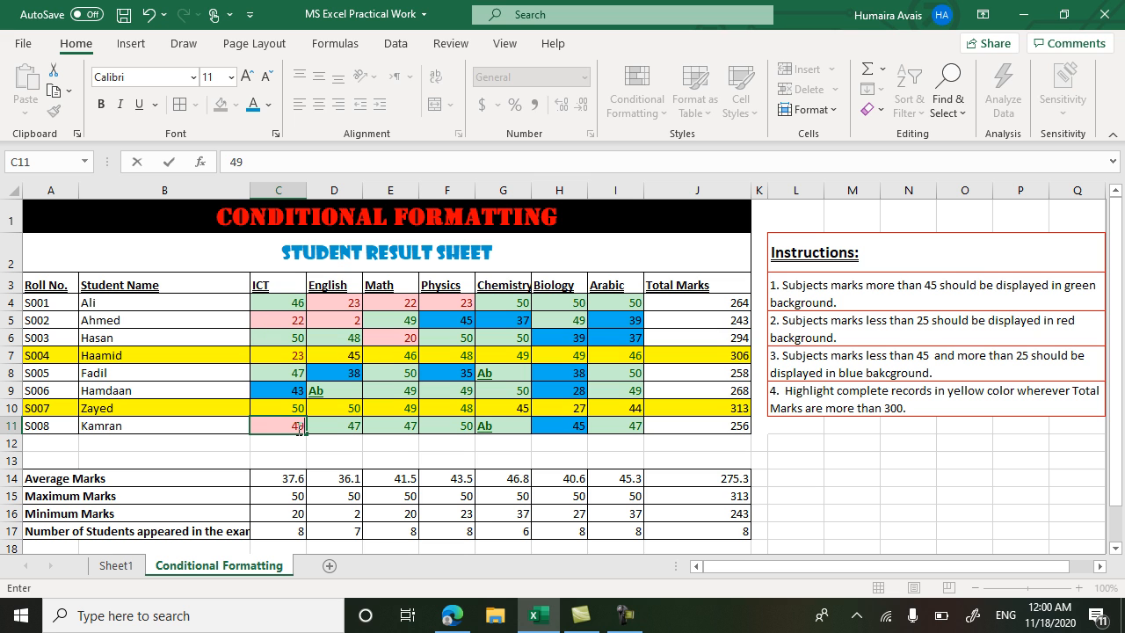
{"action": "key", "text": "Tab"}
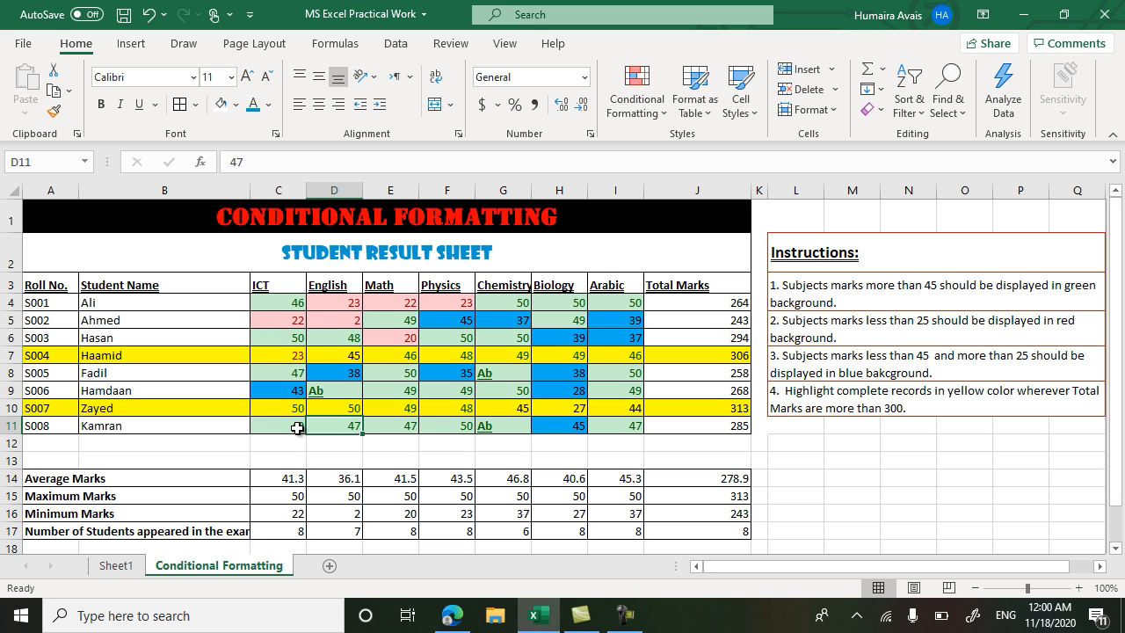
{"action": "type", "text": "50"}
{"action": "key", "text": "Tab"}
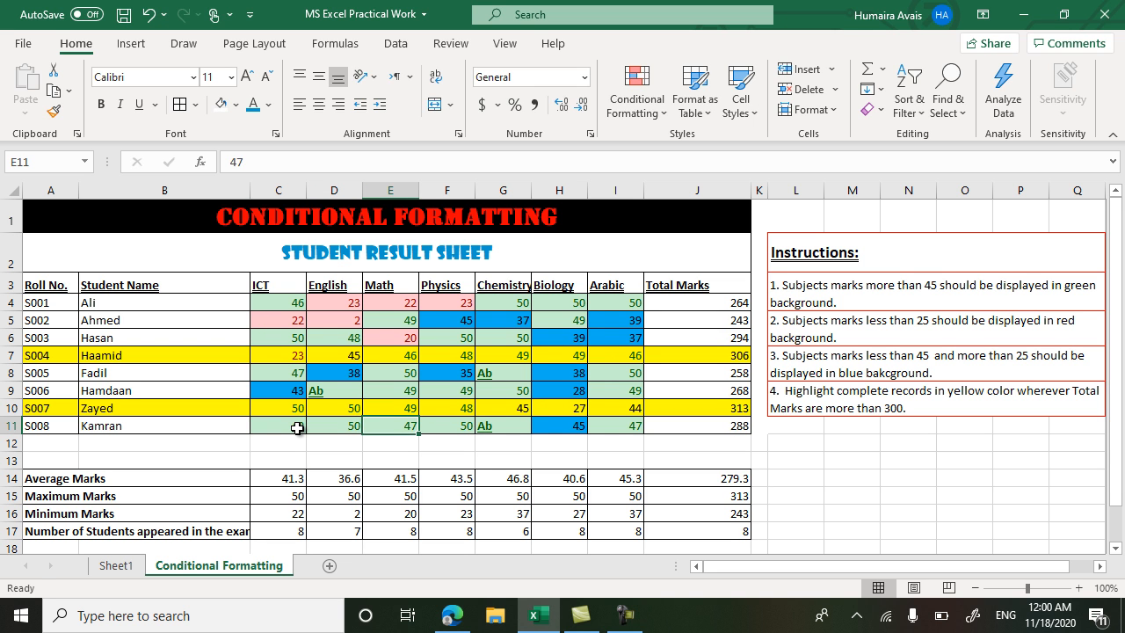
{"action": "type", "text": "50"}
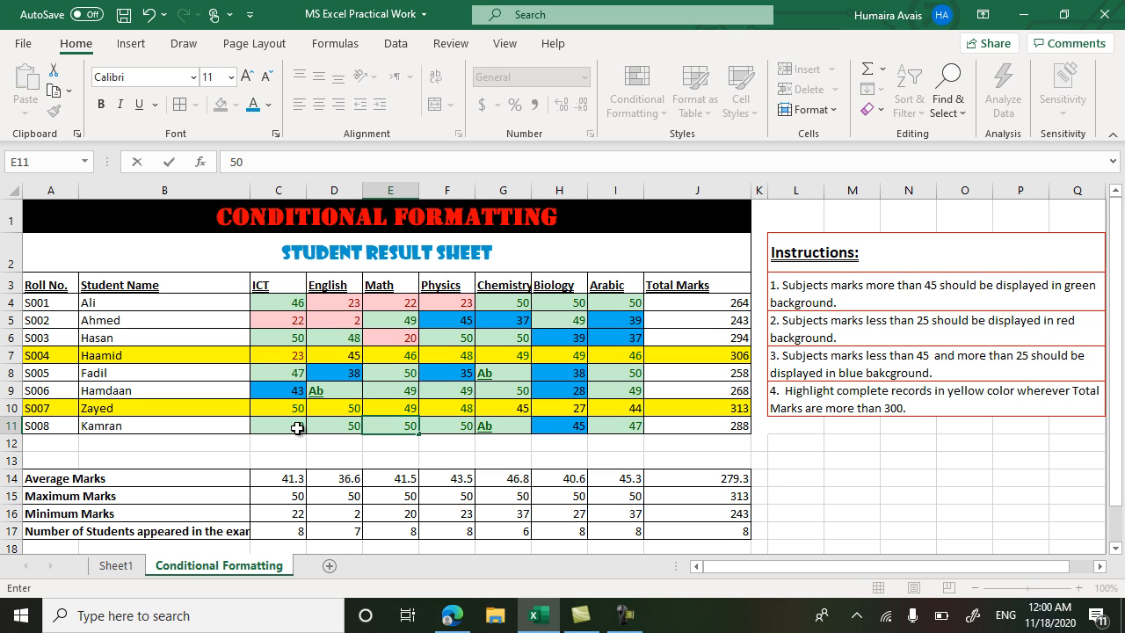
{"action": "key", "text": "Tab"}
{"action": "key", "text": "Tab"}
{"action": "type", "text": "50"}
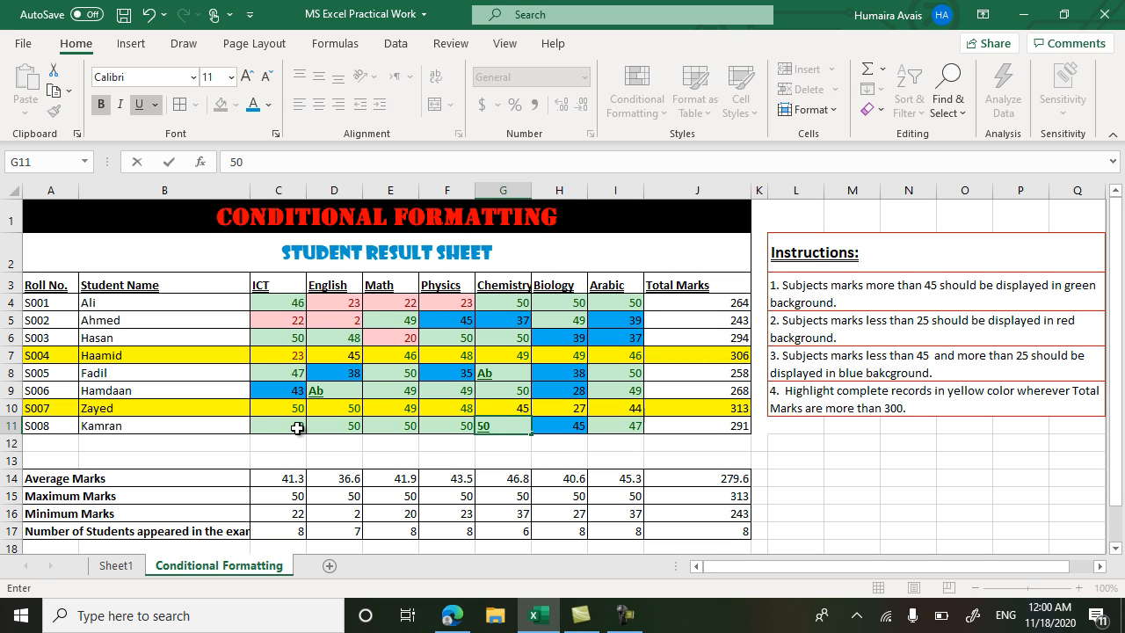
{"action": "key", "text": "Tab"}
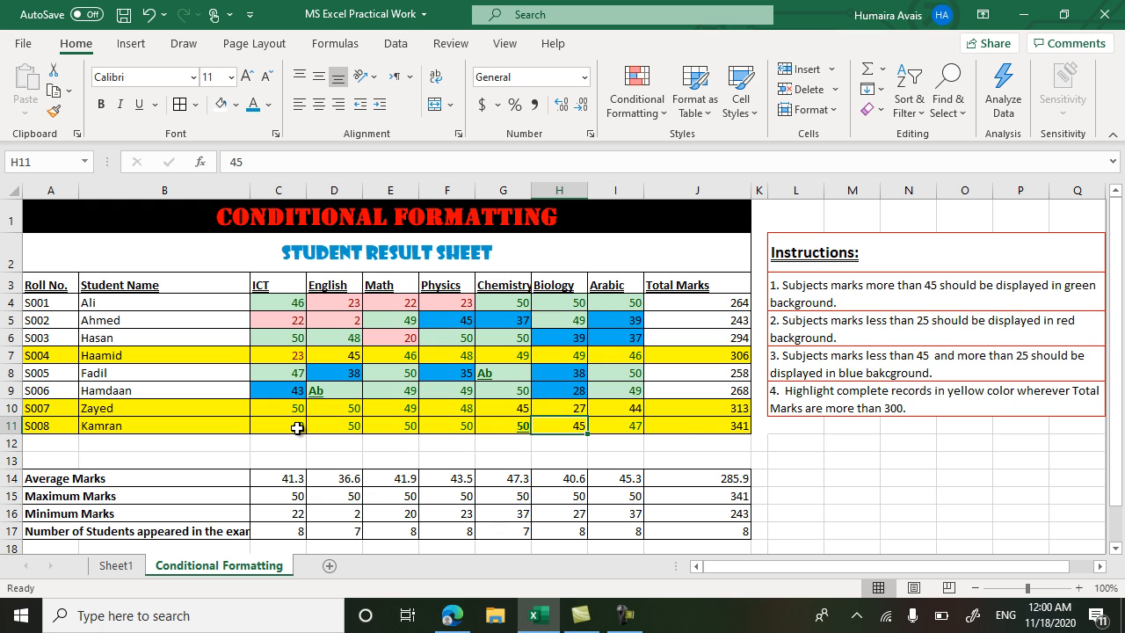